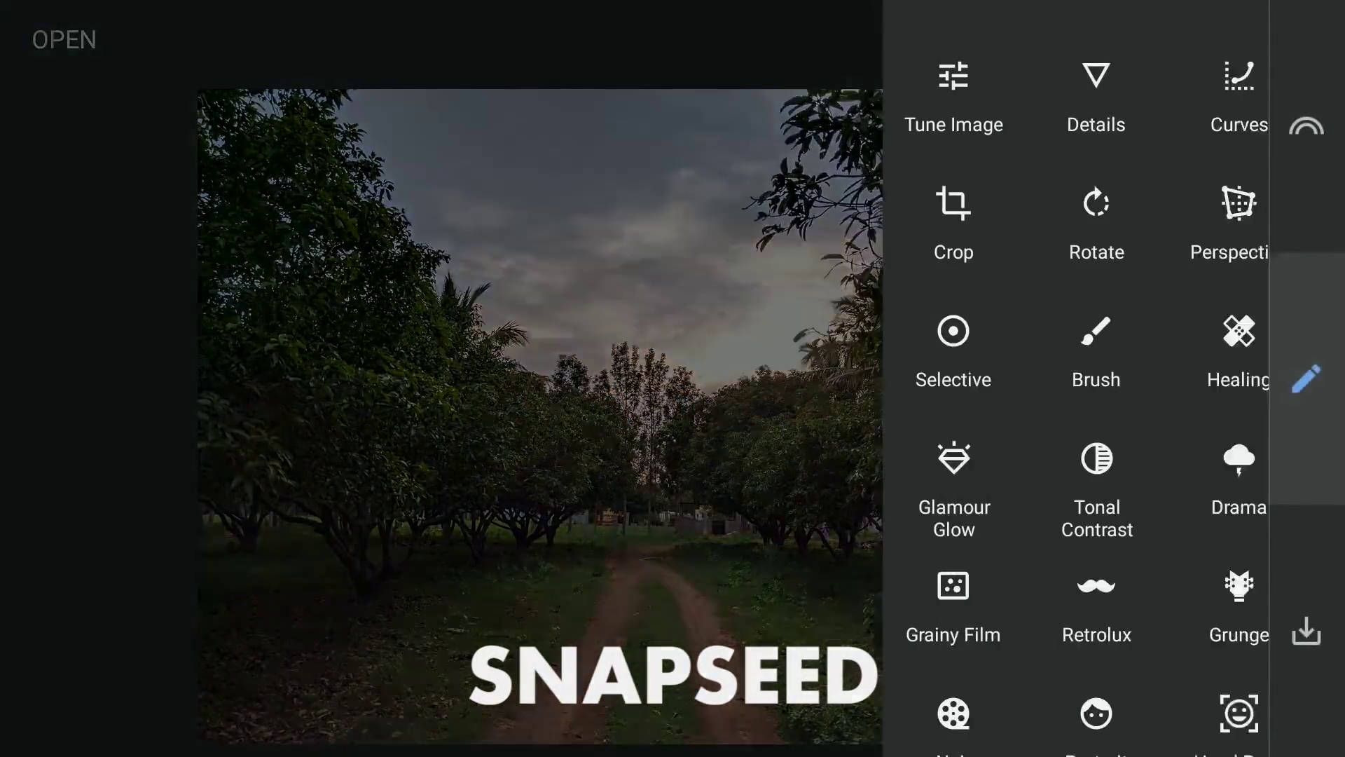
# Open Tune Image on the tree-lined orchard path photo.
pyautogui.click(766, 81)
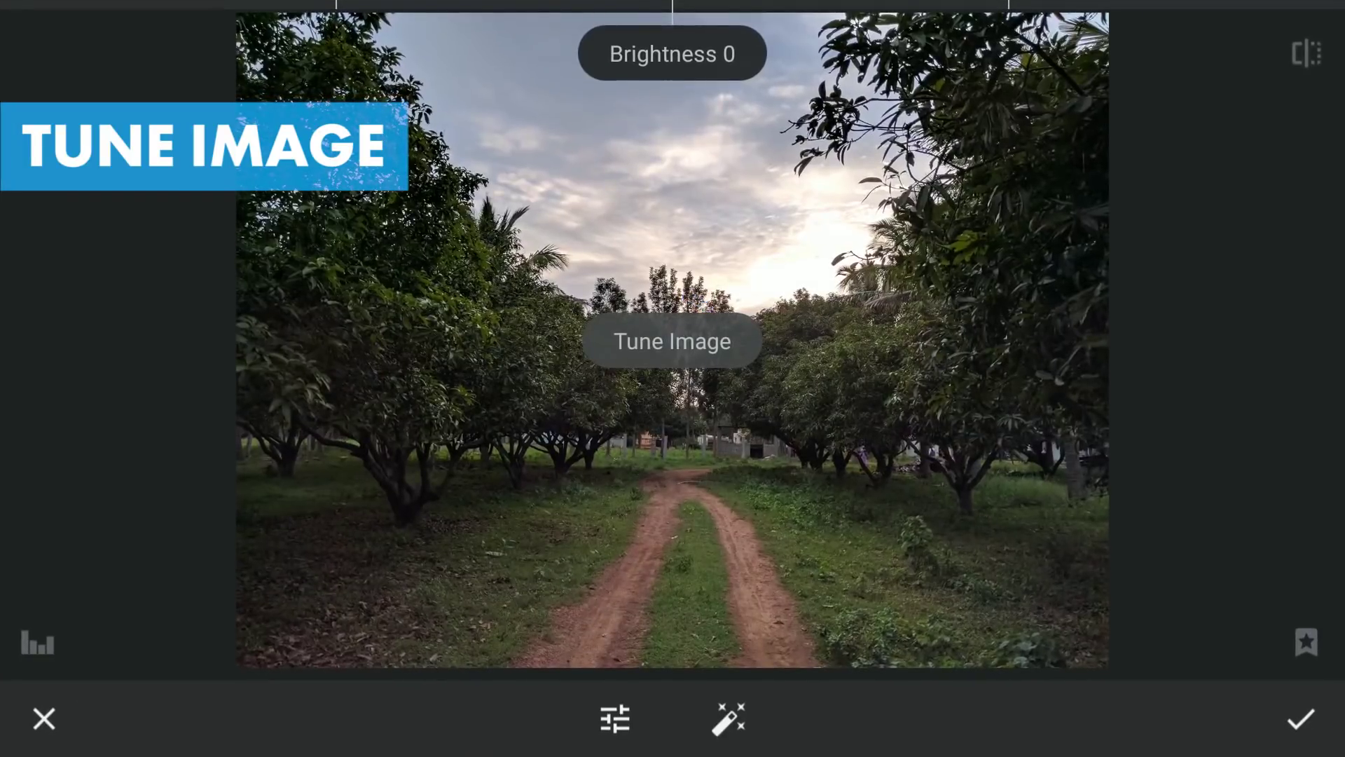
# Set Tune Image Highlights to +18 and Shadows to +15, compare, and apply.
pyautogui.moveTo(1016, 586); pyautogui.dragTo(1039, 297)
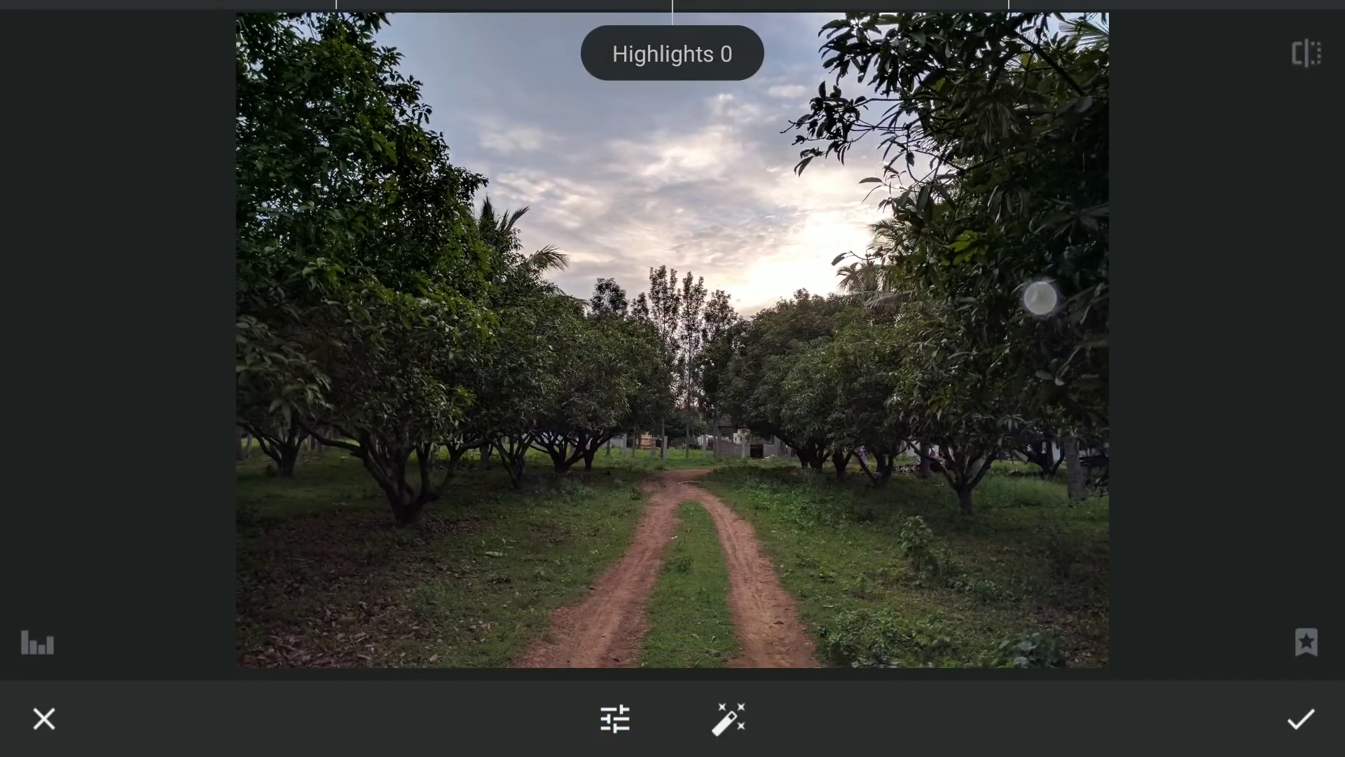
pyautogui.moveTo(818, 477); pyautogui.dragTo(893, 477)
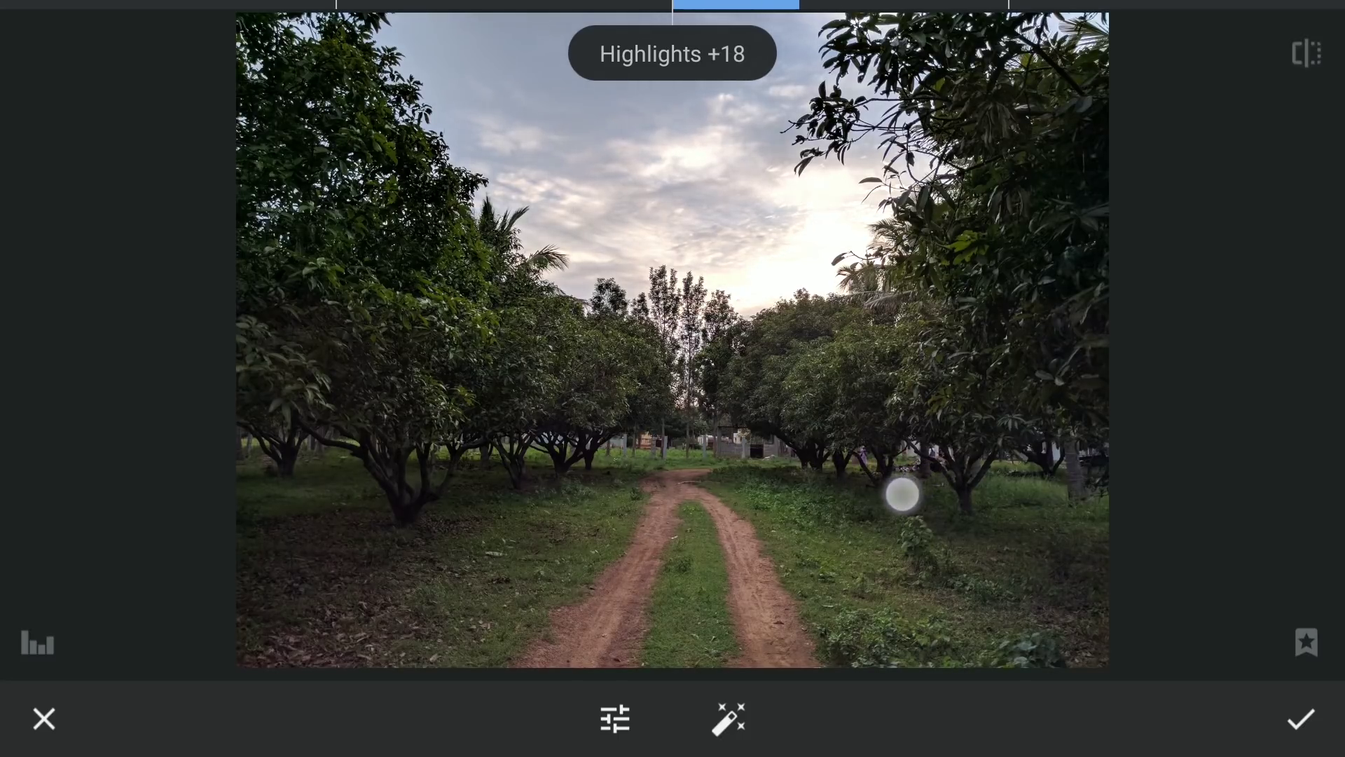
pyautogui.moveTo(948, 588); pyautogui.dragTo(948, 510)
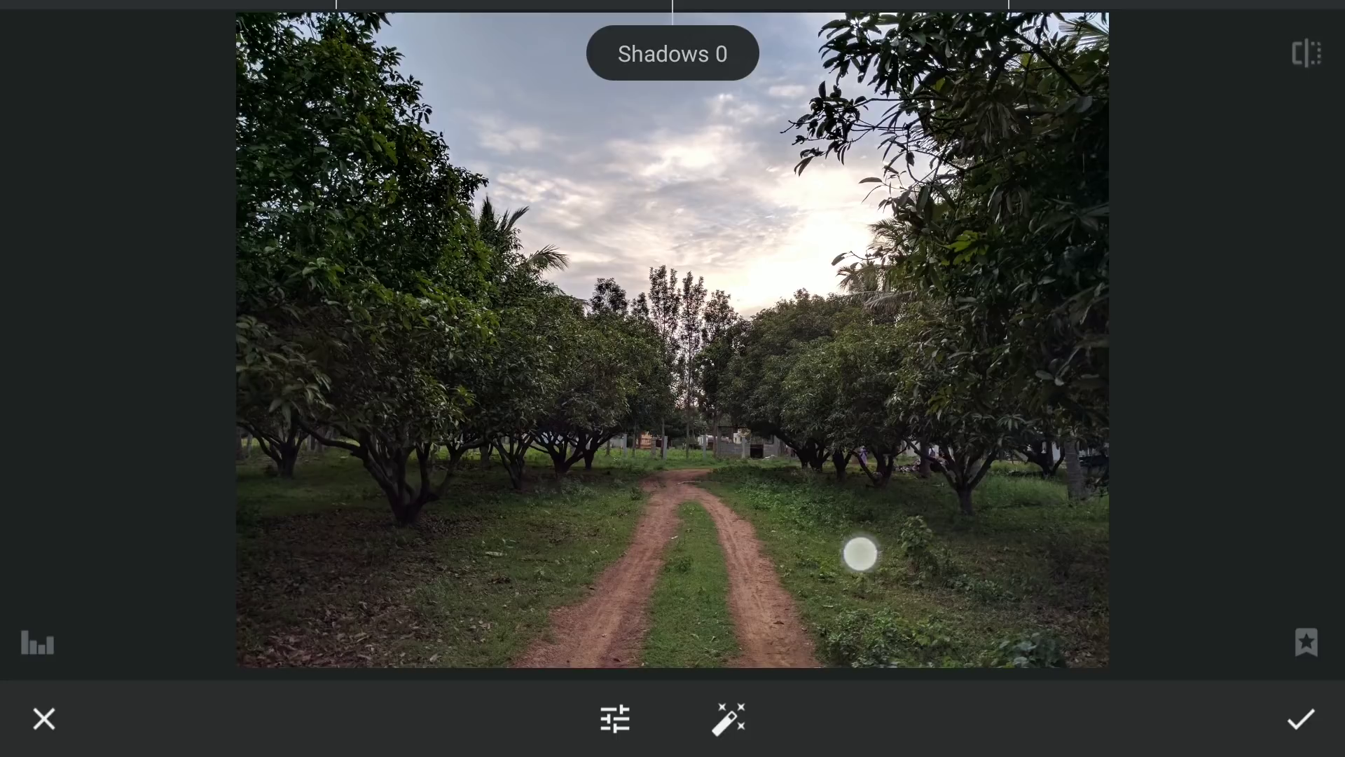
pyautogui.moveTo(859, 554); pyautogui.dragTo(948, 546)
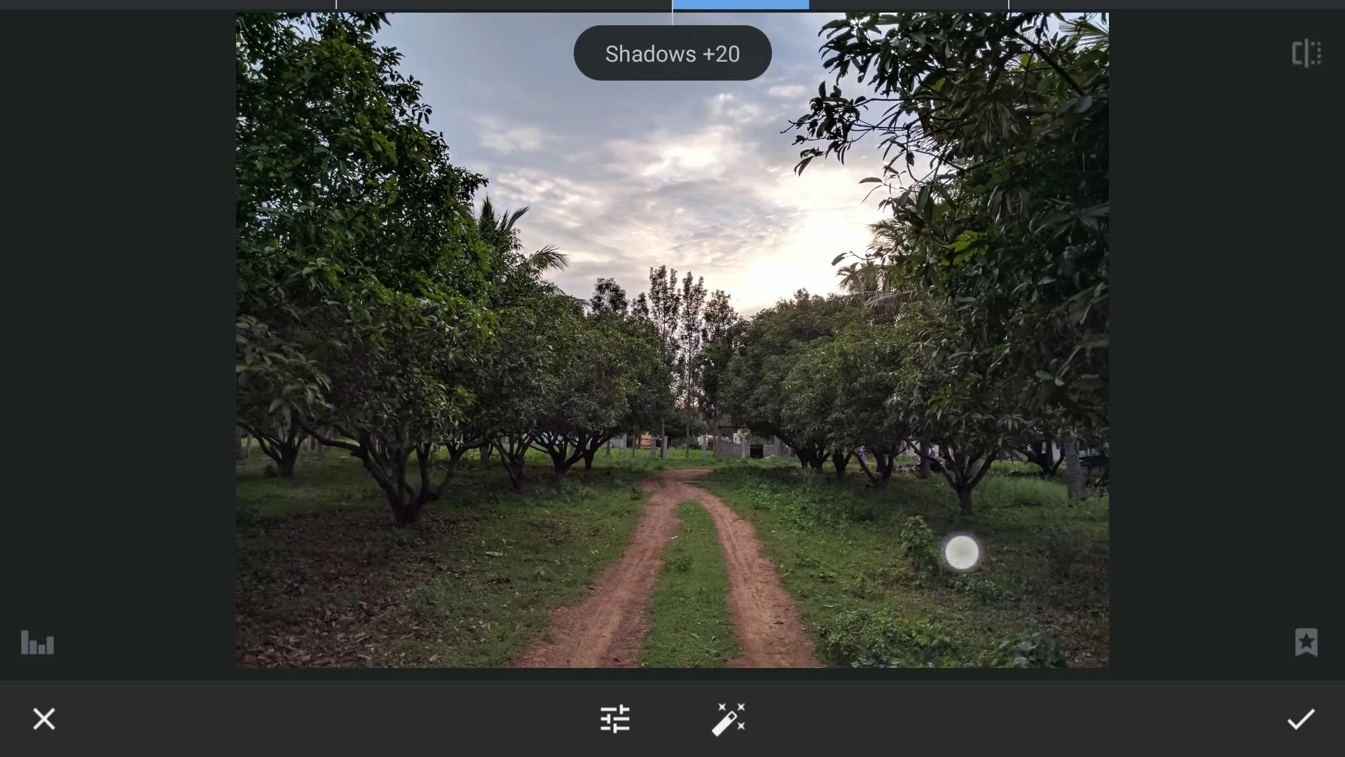
pyautogui.click(1325, 61)
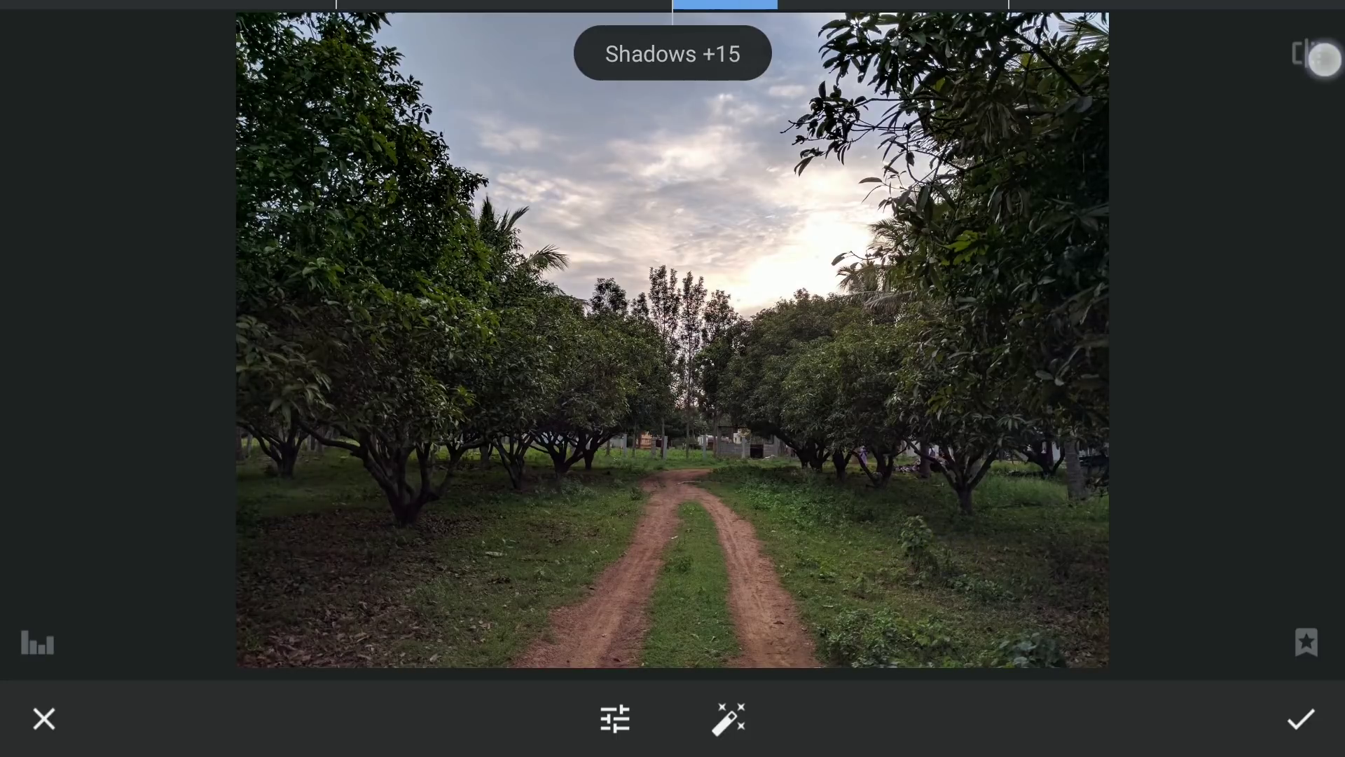
pyautogui.click(1320, 65)
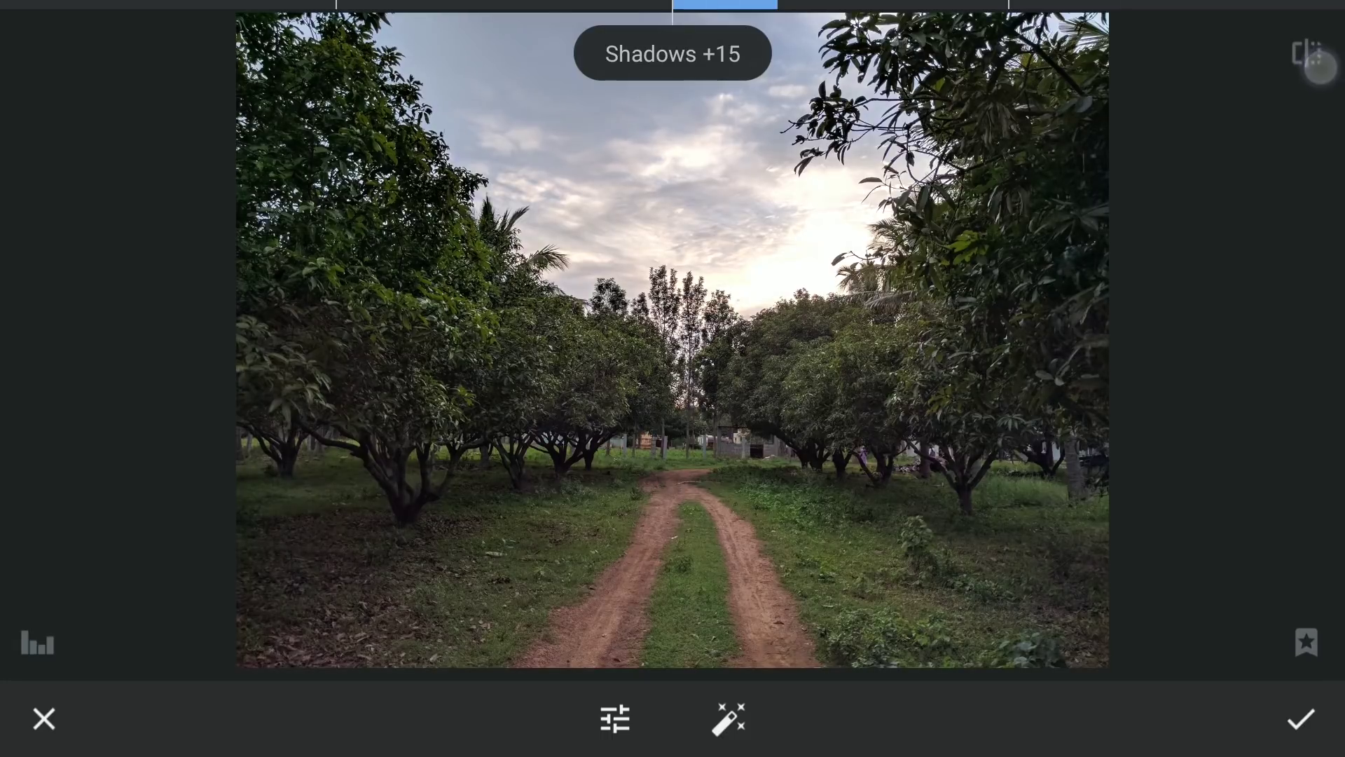
pyautogui.click(1306, 690)
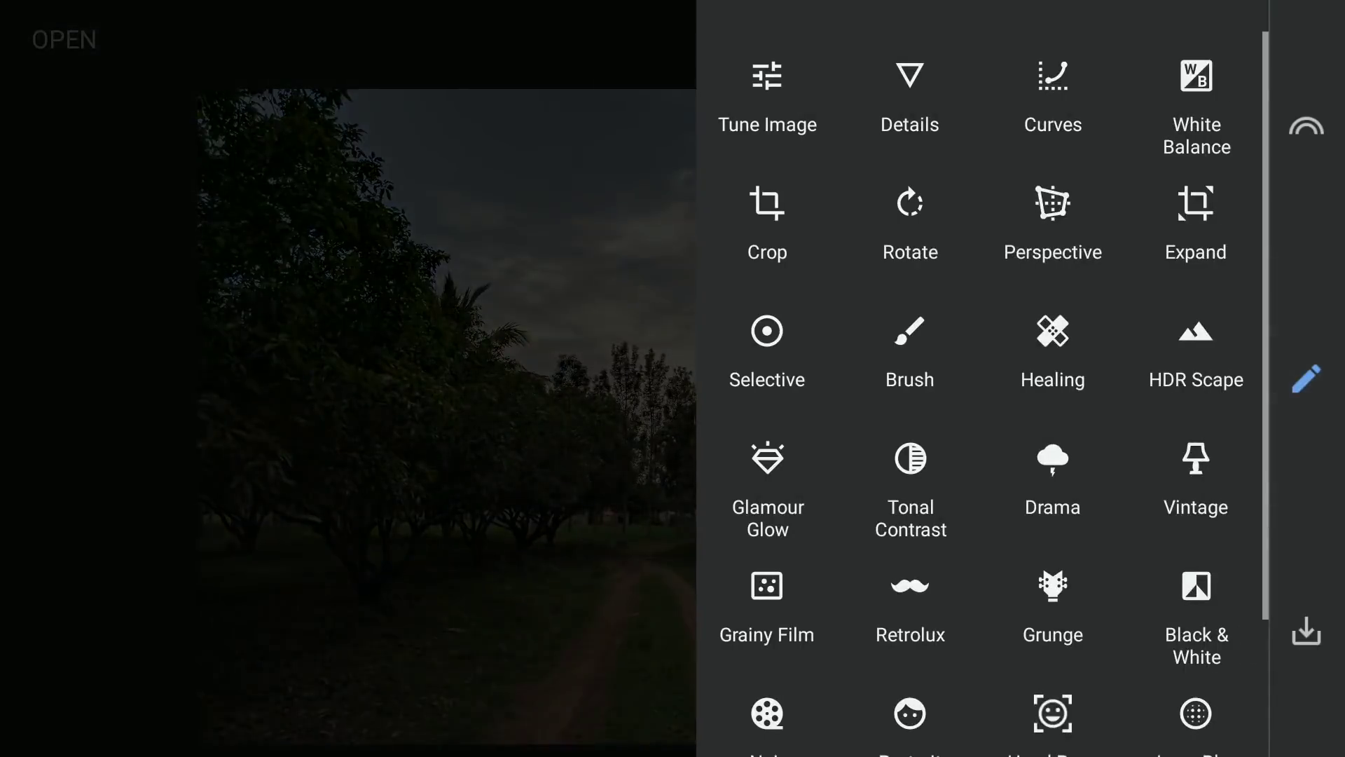
# Apply Vintage style 12, then start brushing it with painting strength lowered to zero.
pyautogui.click(1224, 483)
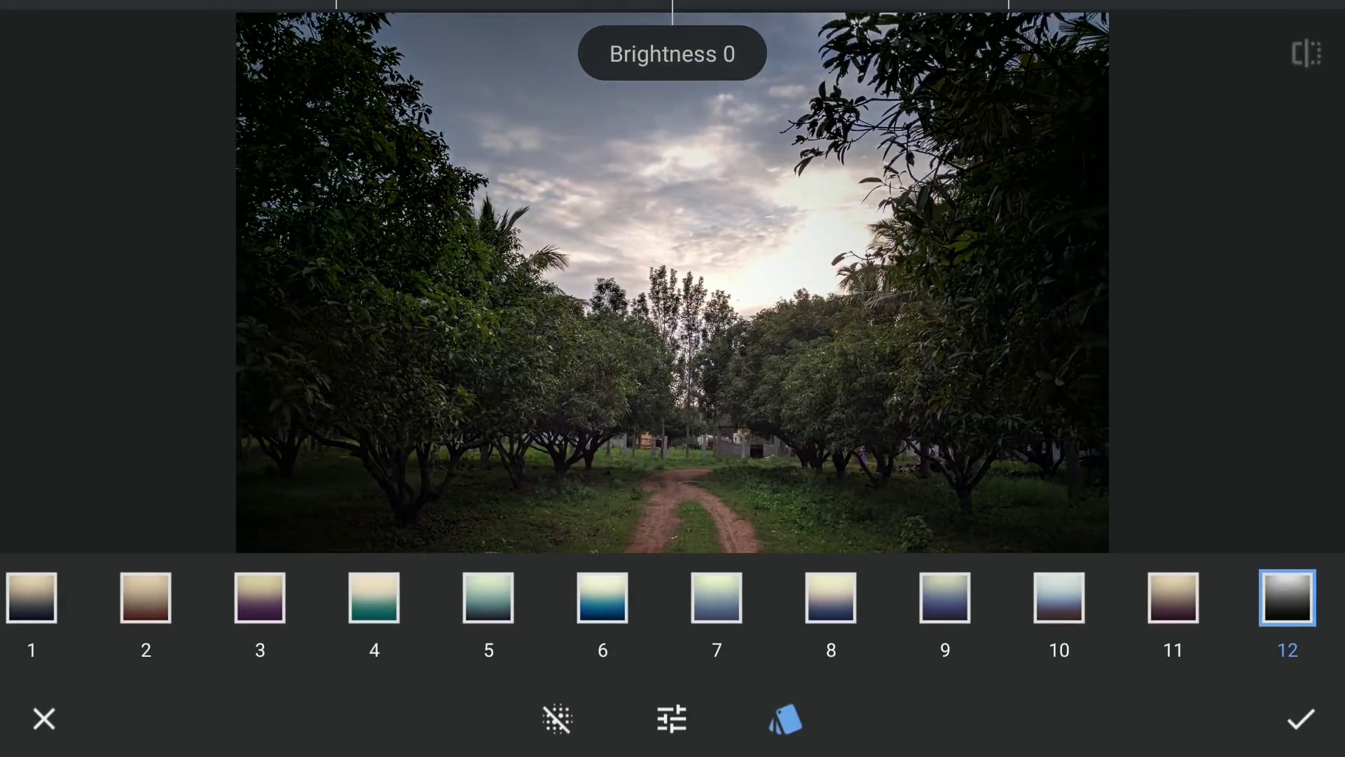
pyautogui.click(1174, 598)
pyautogui.click(1288, 597)
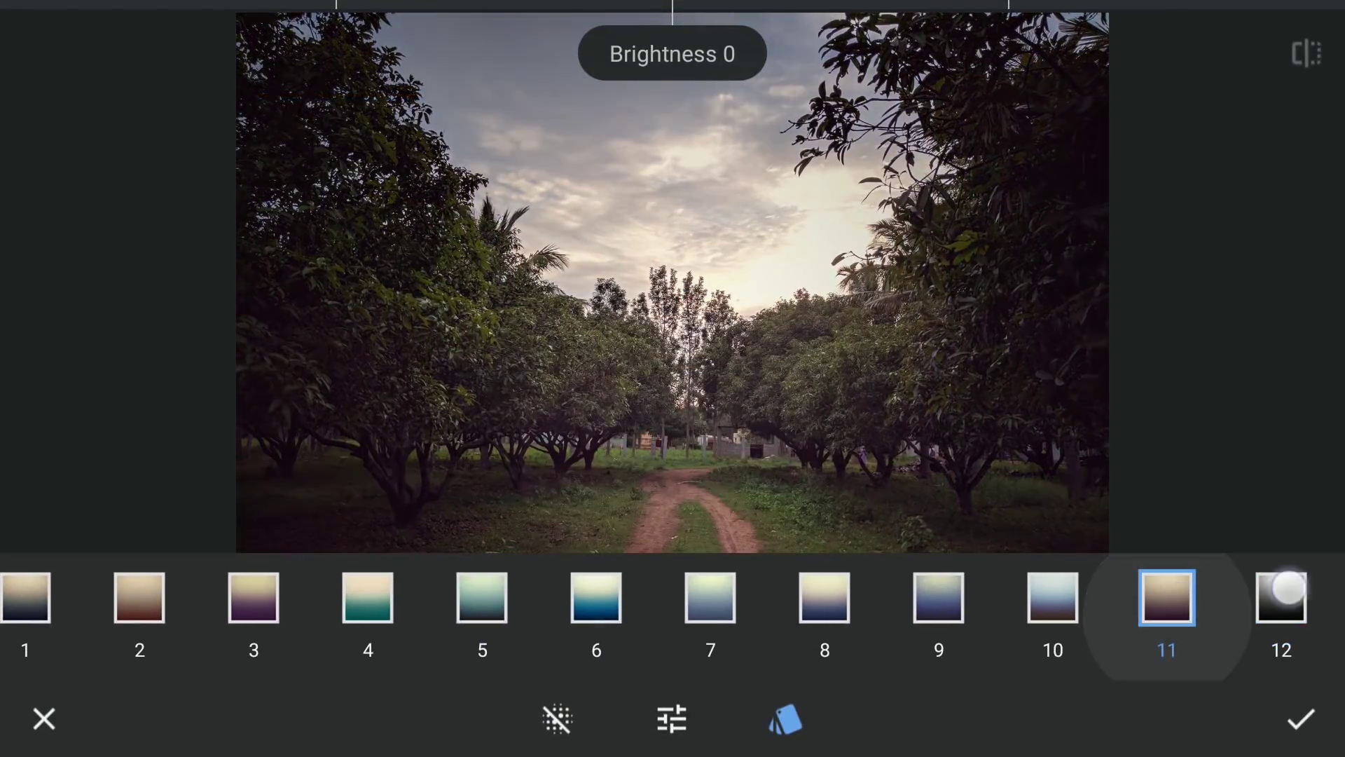
pyautogui.click(784, 719)
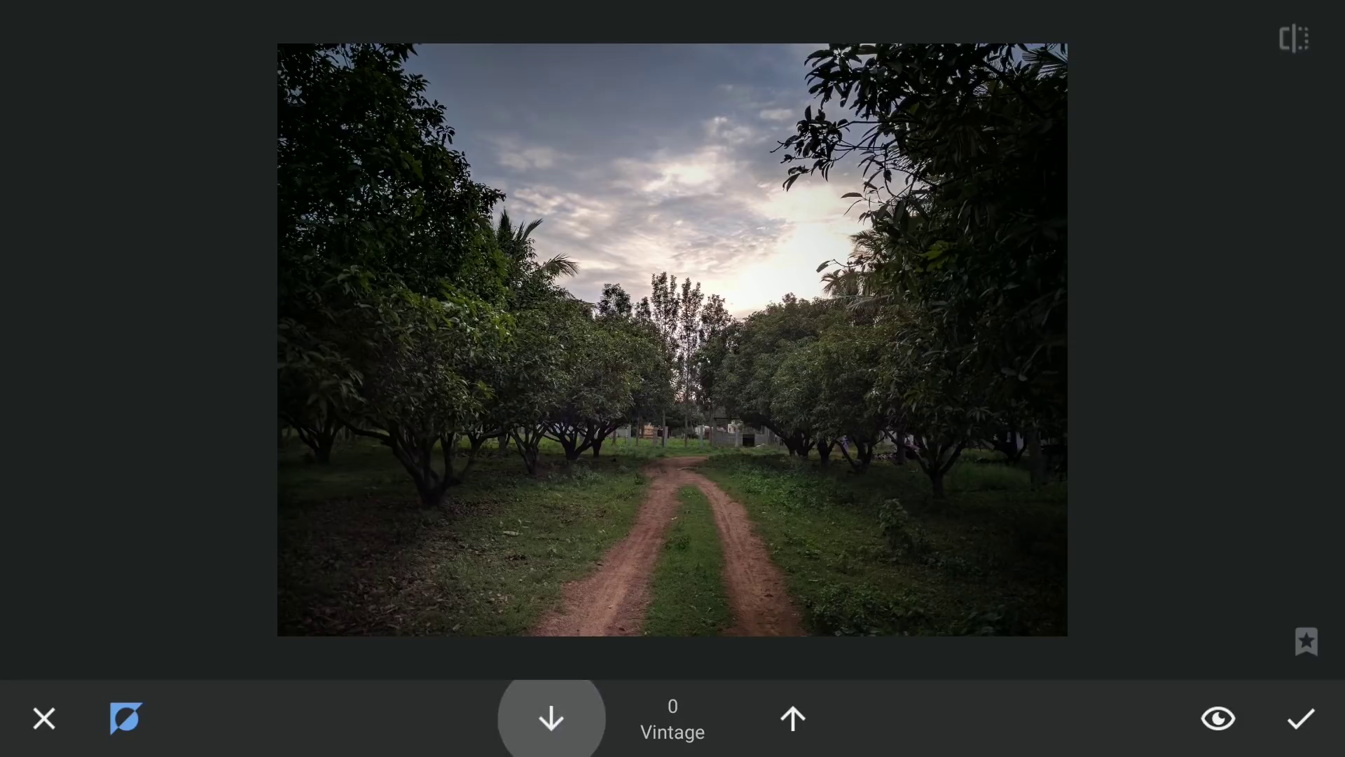
pyautogui.click(797, 521)
pyautogui.scroll(5, 797, 522)
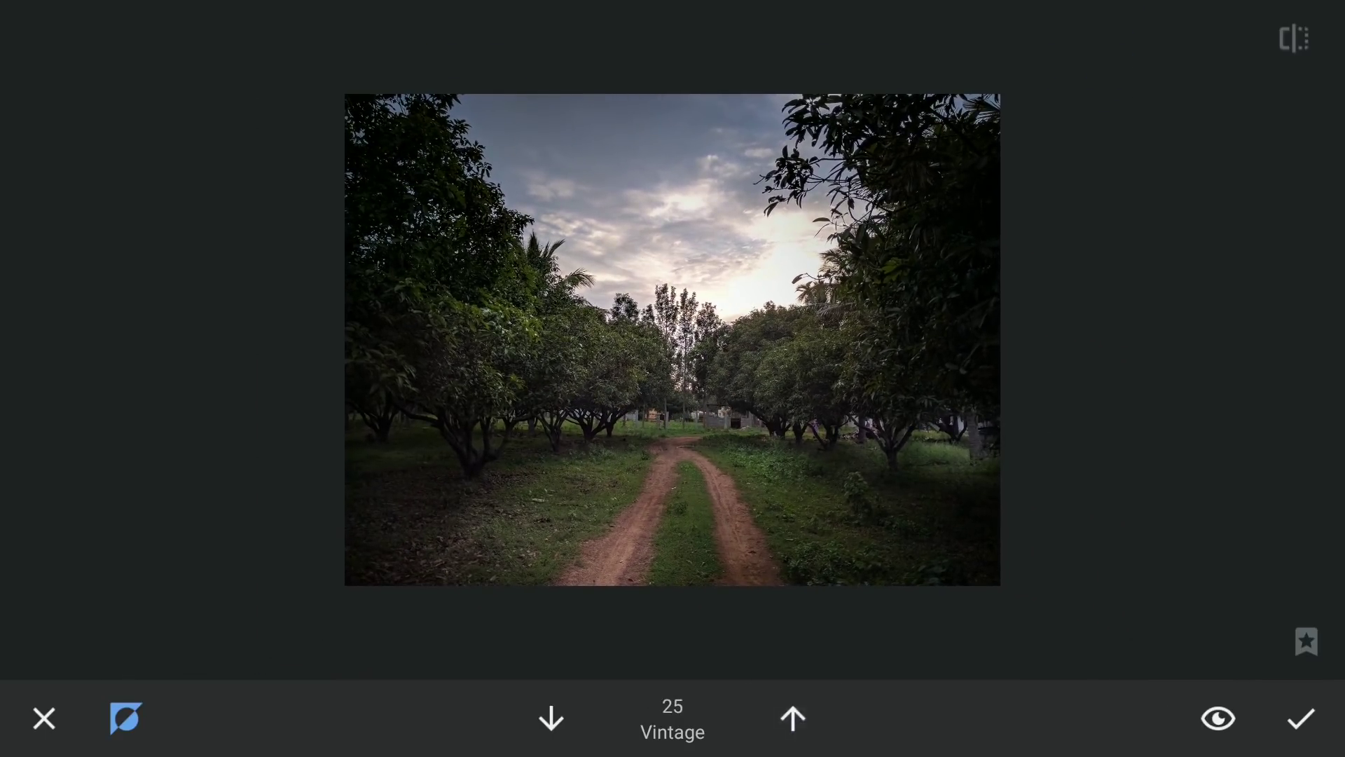
# Paint the Vintage mask at strengths 75, 50 and 100.
pyautogui.click(809, 719)
pyautogui.click(819, 721)
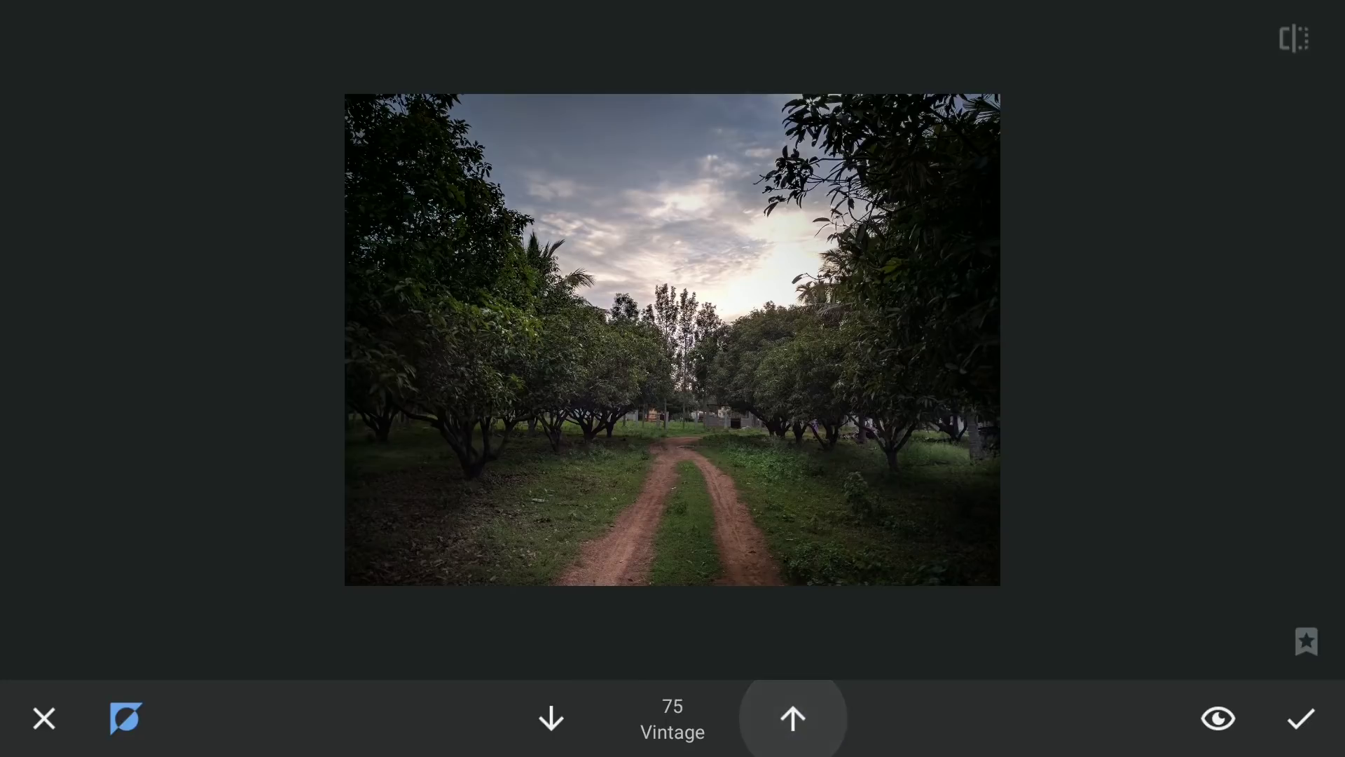
pyautogui.click(550, 718)
pyautogui.click(793, 717)
pyautogui.click(794, 718)
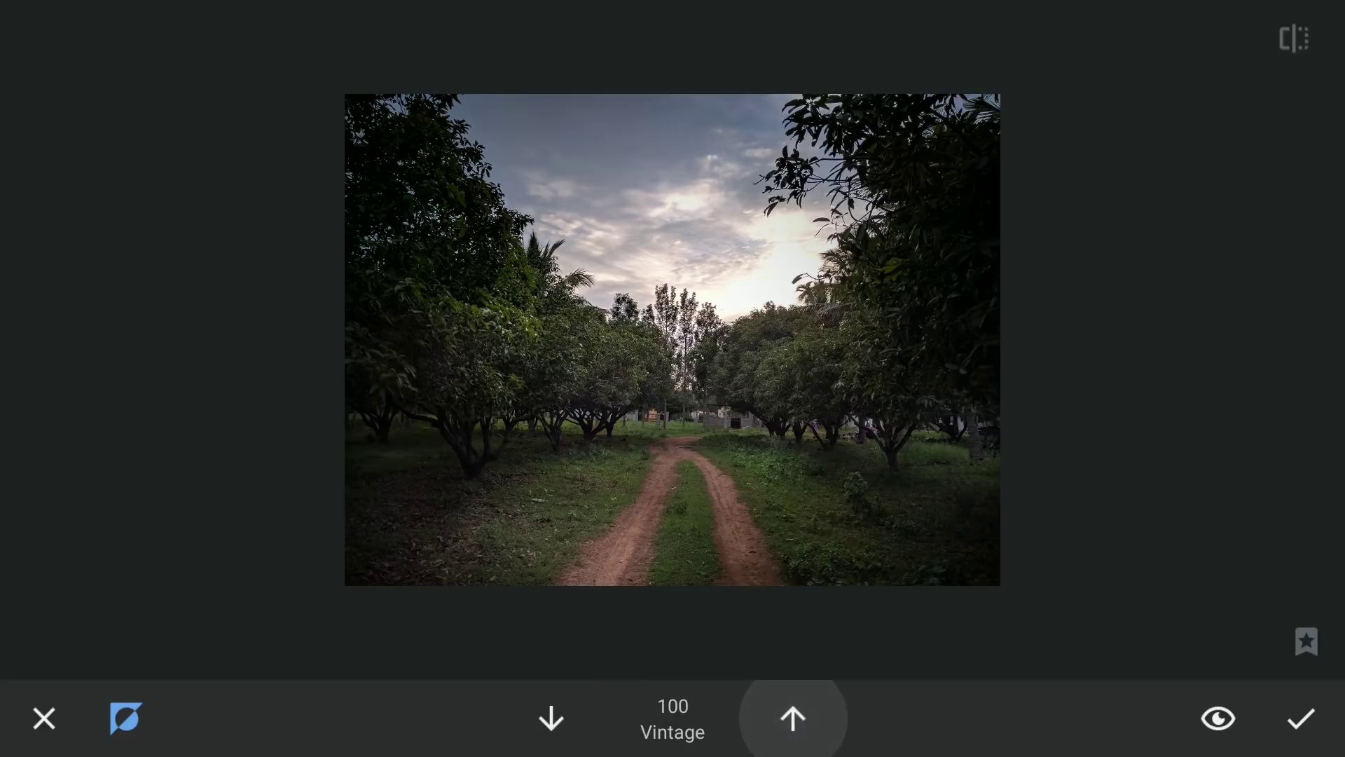
# Check the mask overlay, erase trees and grass at strength zero, and keep the Vintage.
pyautogui.click(1218, 719)
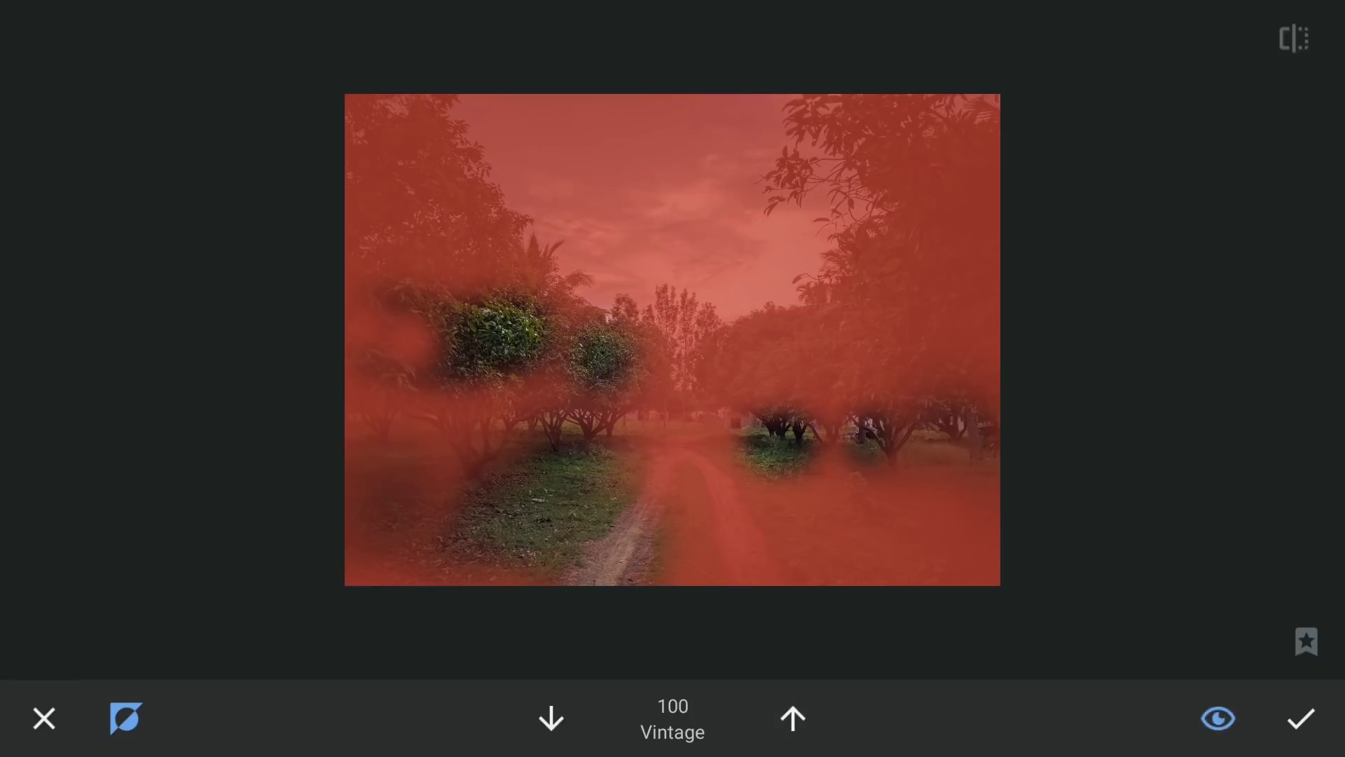
pyautogui.click(1218, 719)
pyautogui.click(550, 718)
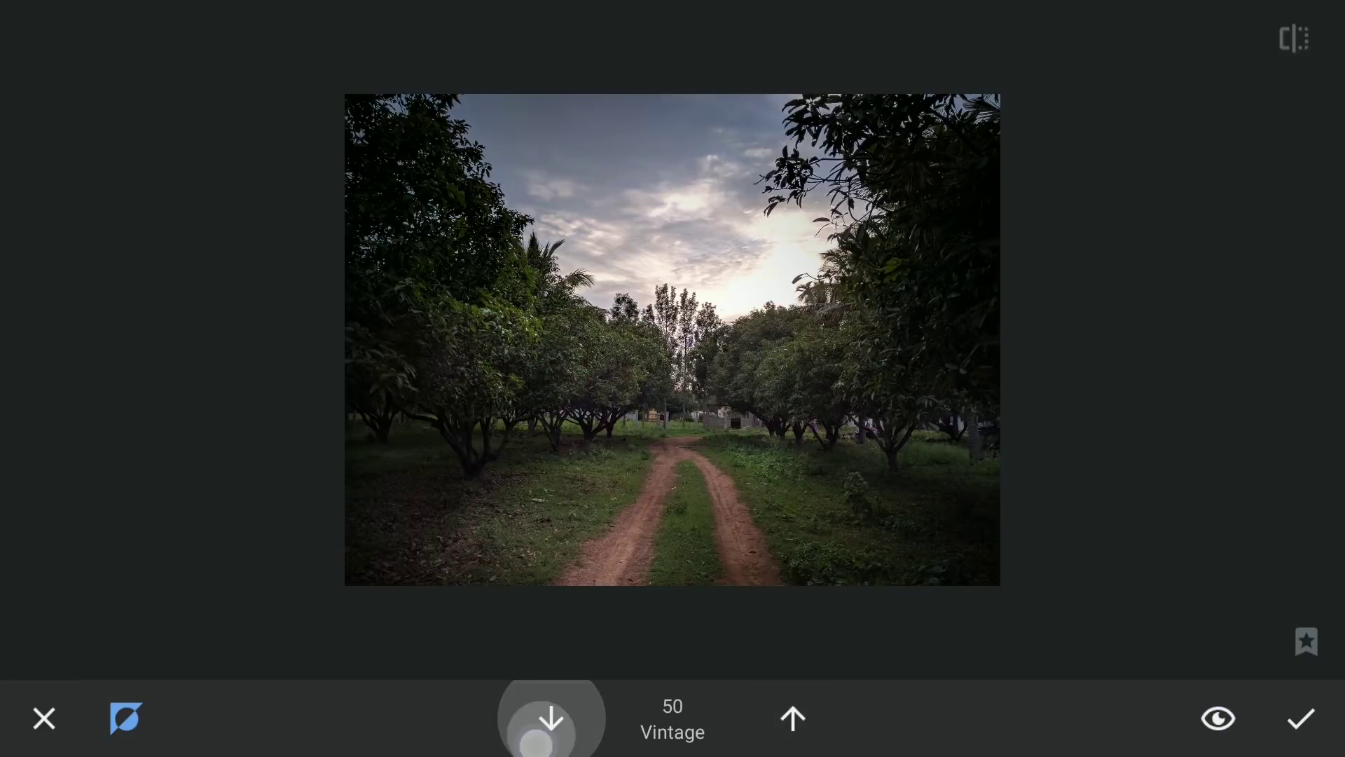
pyautogui.click(551, 718)
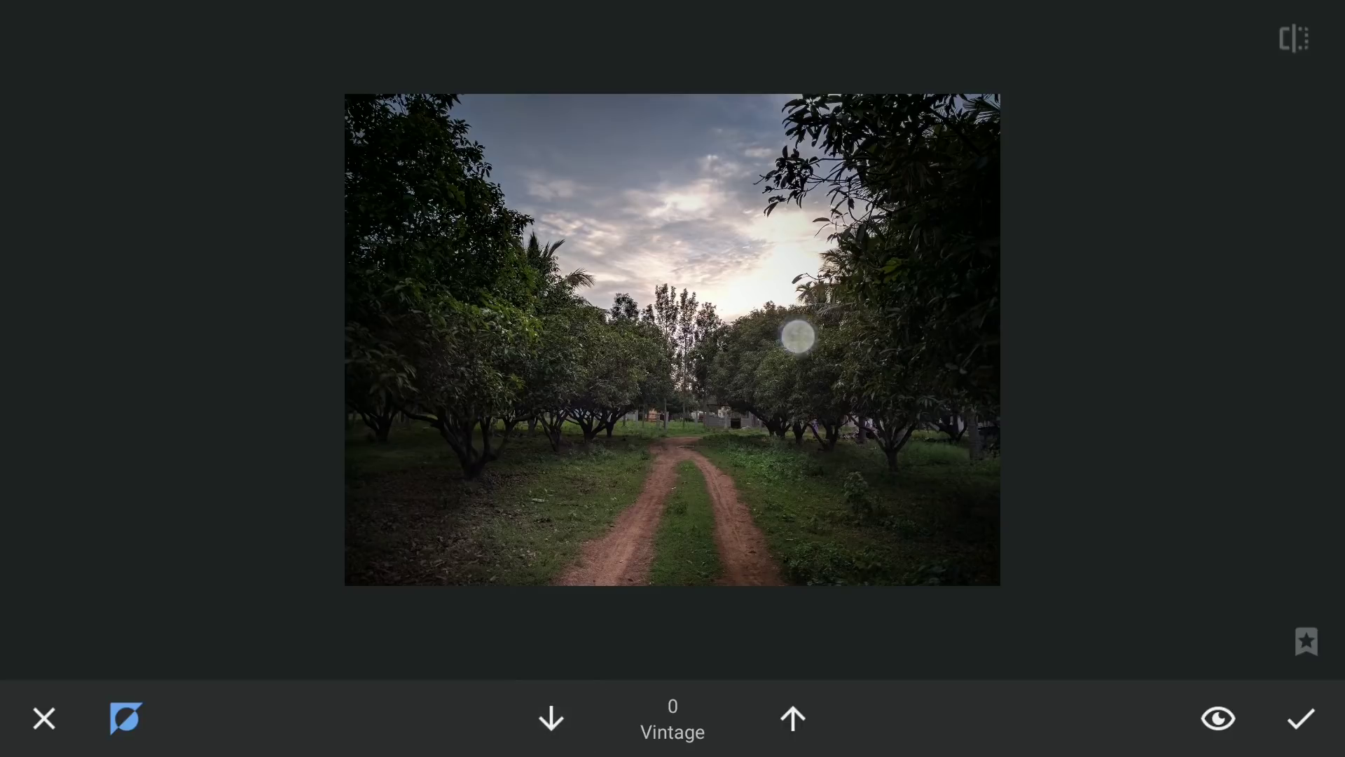
pyautogui.click(1217, 720)
pyautogui.click(551, 719)
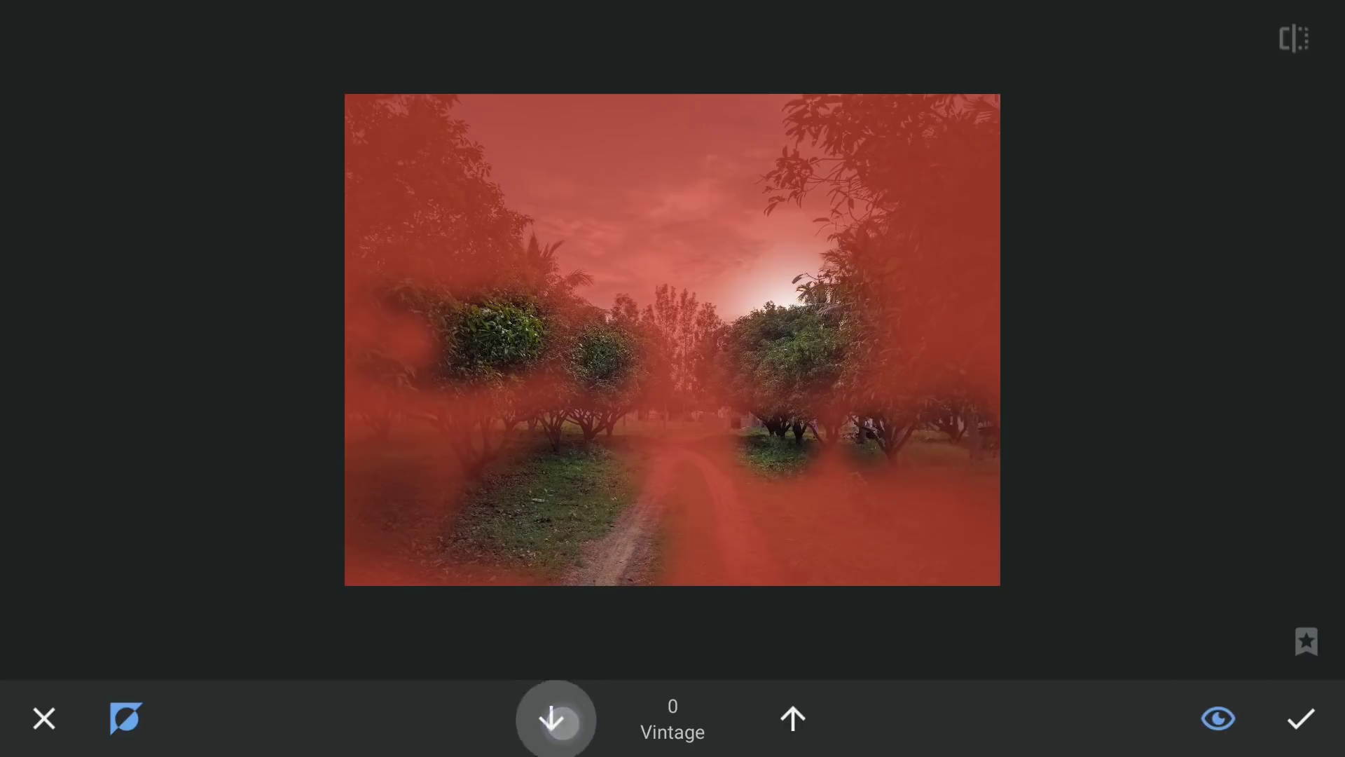
pyautogui.click(1218, 719)
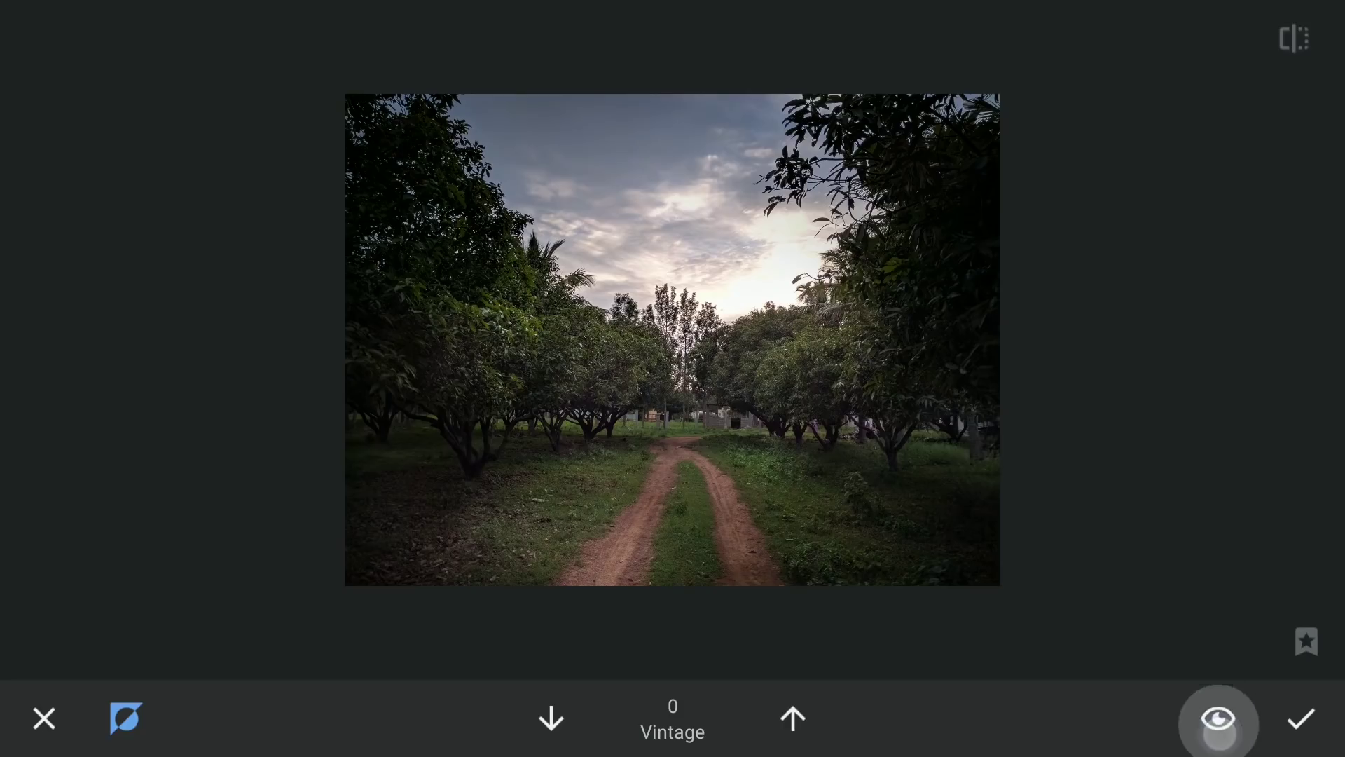
pyautogui.click(646, 482)
pyautogui.click(1218, 719)
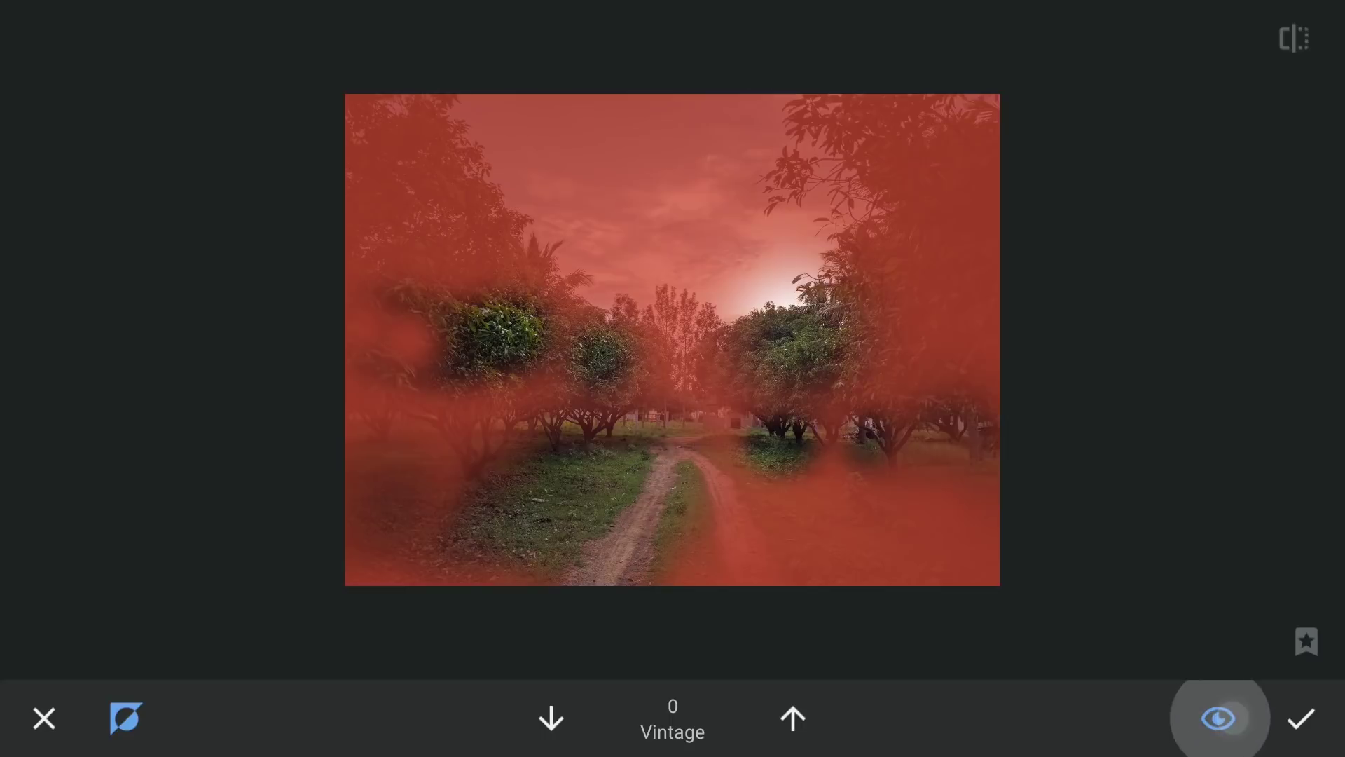
pyautogui.click(1218, 719)
pyautogui.click(1301, 718)
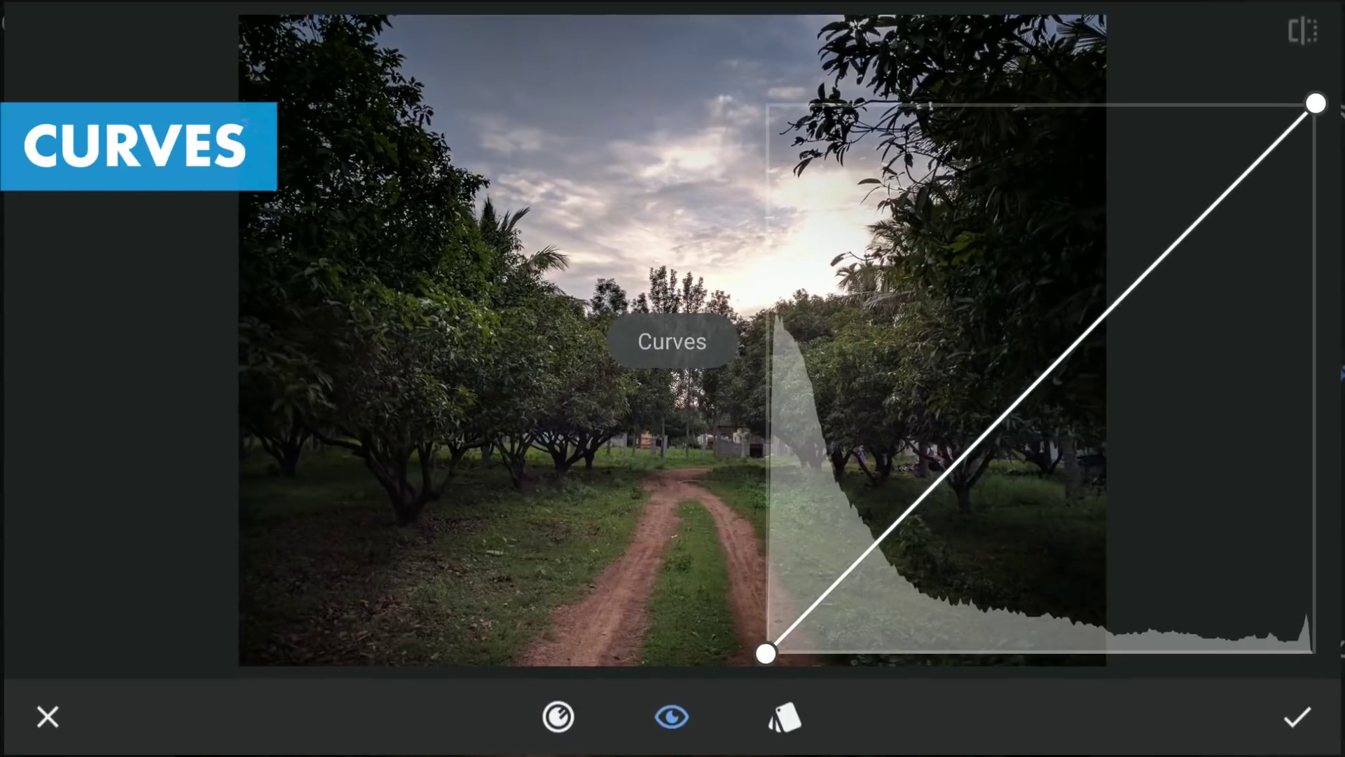
# Lift the dark end of the tone curve slightly and apply it.
pyautogui.moveTo(1173, 247); pyautogui.dragTo(1182, 210)
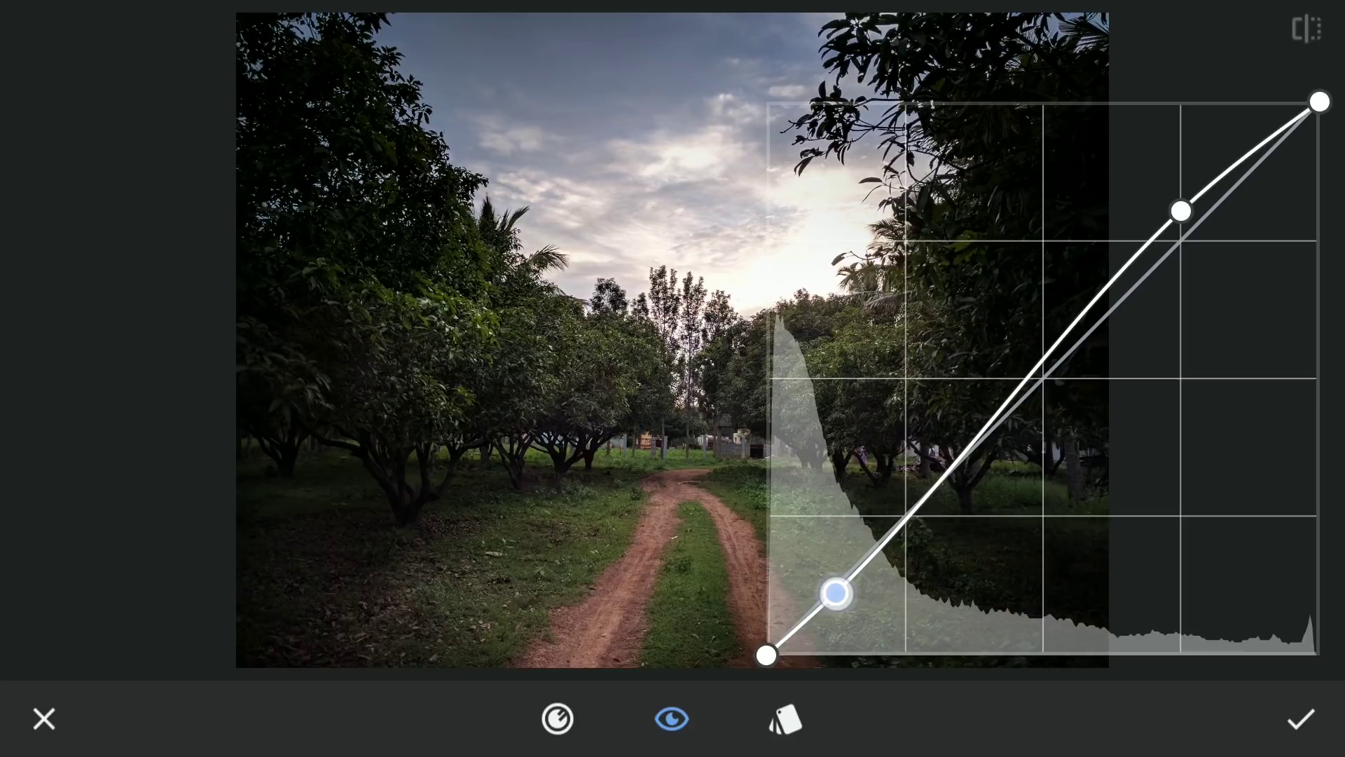
pyautogui.click(1301, 719)
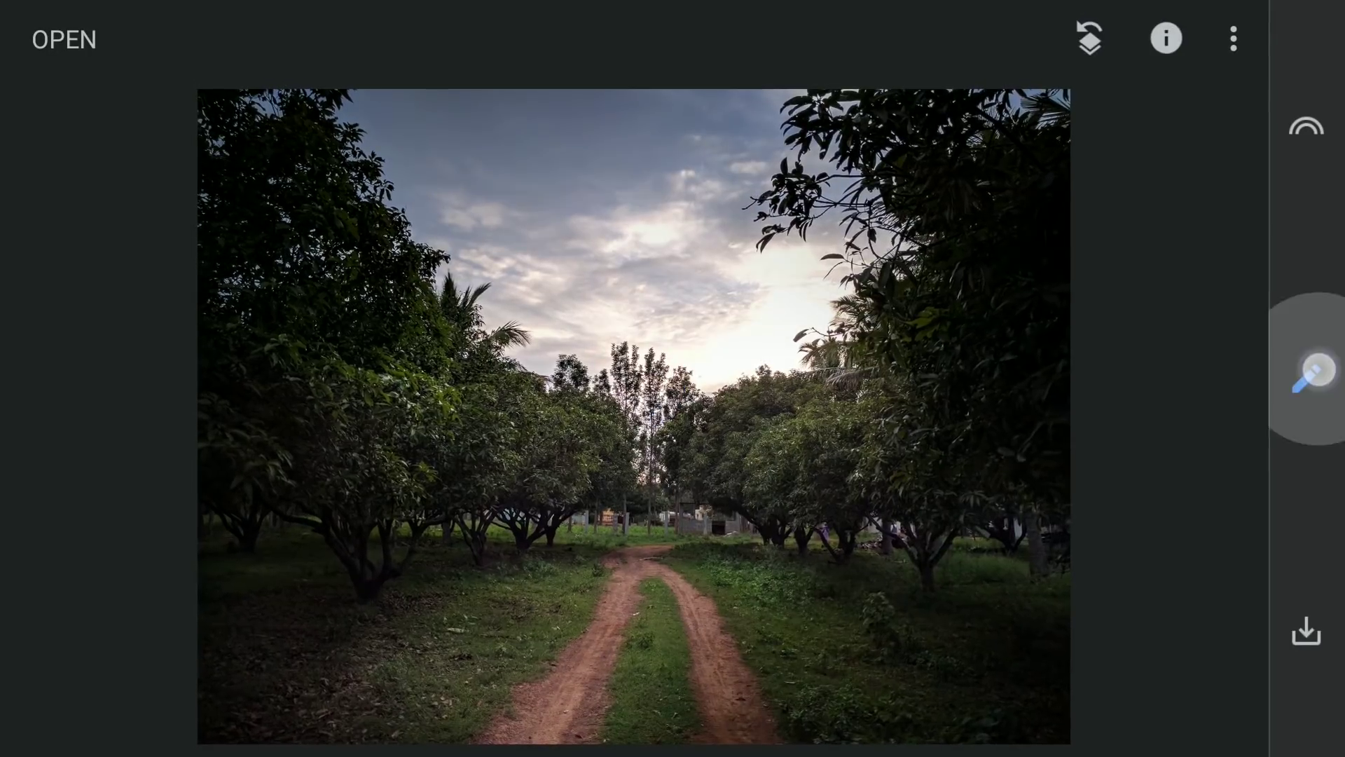
pyautogui.click(1313, 370)
pyautogui.moveTo(1086, 502)
pyautogui.mouseDown()
pyautogui.moveTo(1107, 407)
pyautogui.moveTo(1105, 475)
pyautogui.mouseUp()
# Dodge the grass and dirt path at strength 5, erasing excess dodging.
pyautogui.click(916, 355)
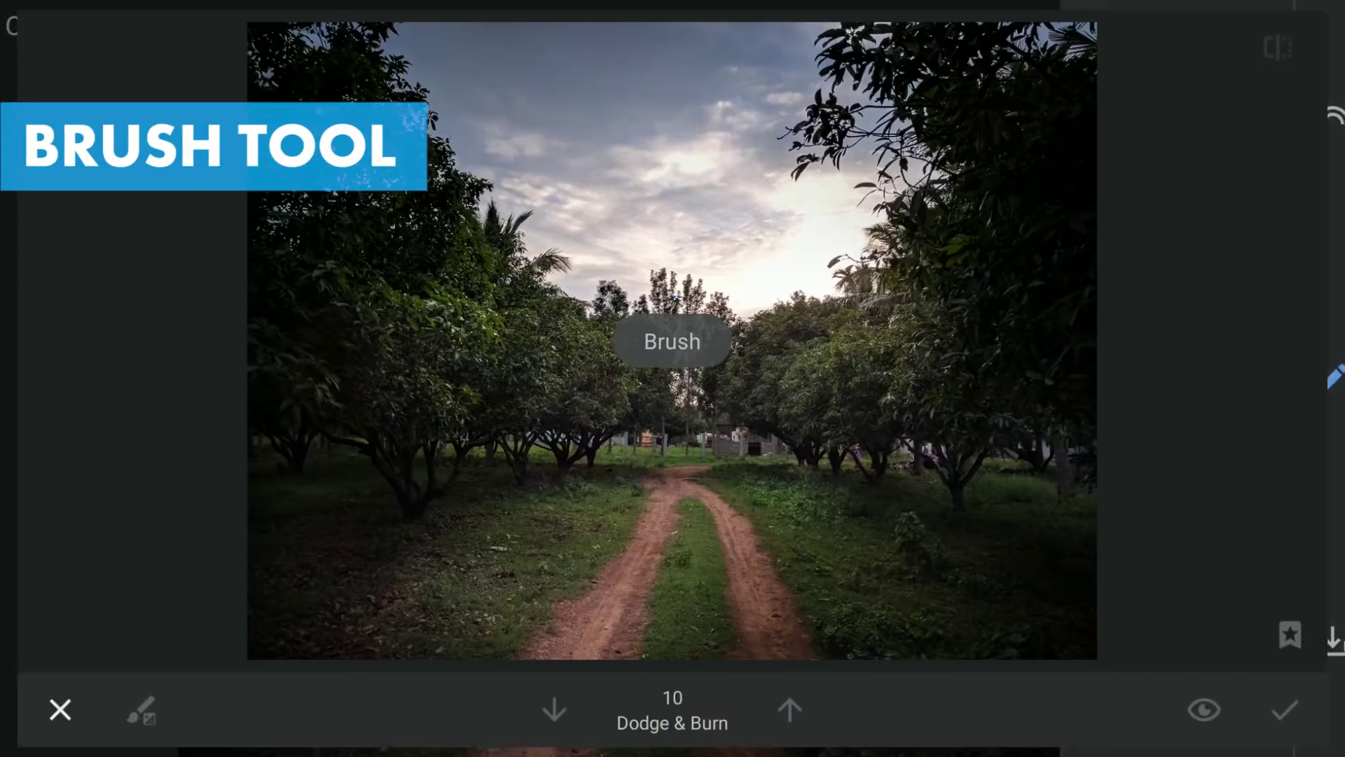
pyautogui.click(551, 718)
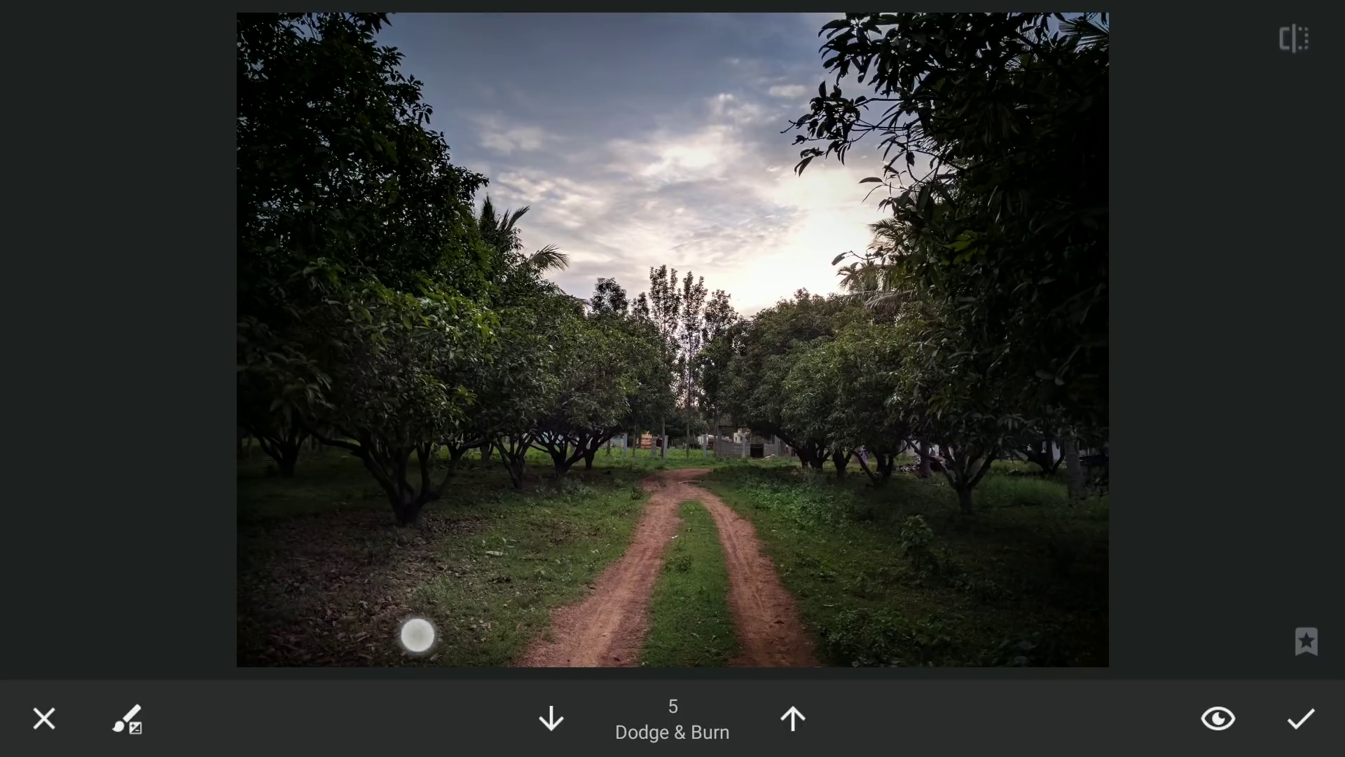
pyautogui.click(1293, 39)
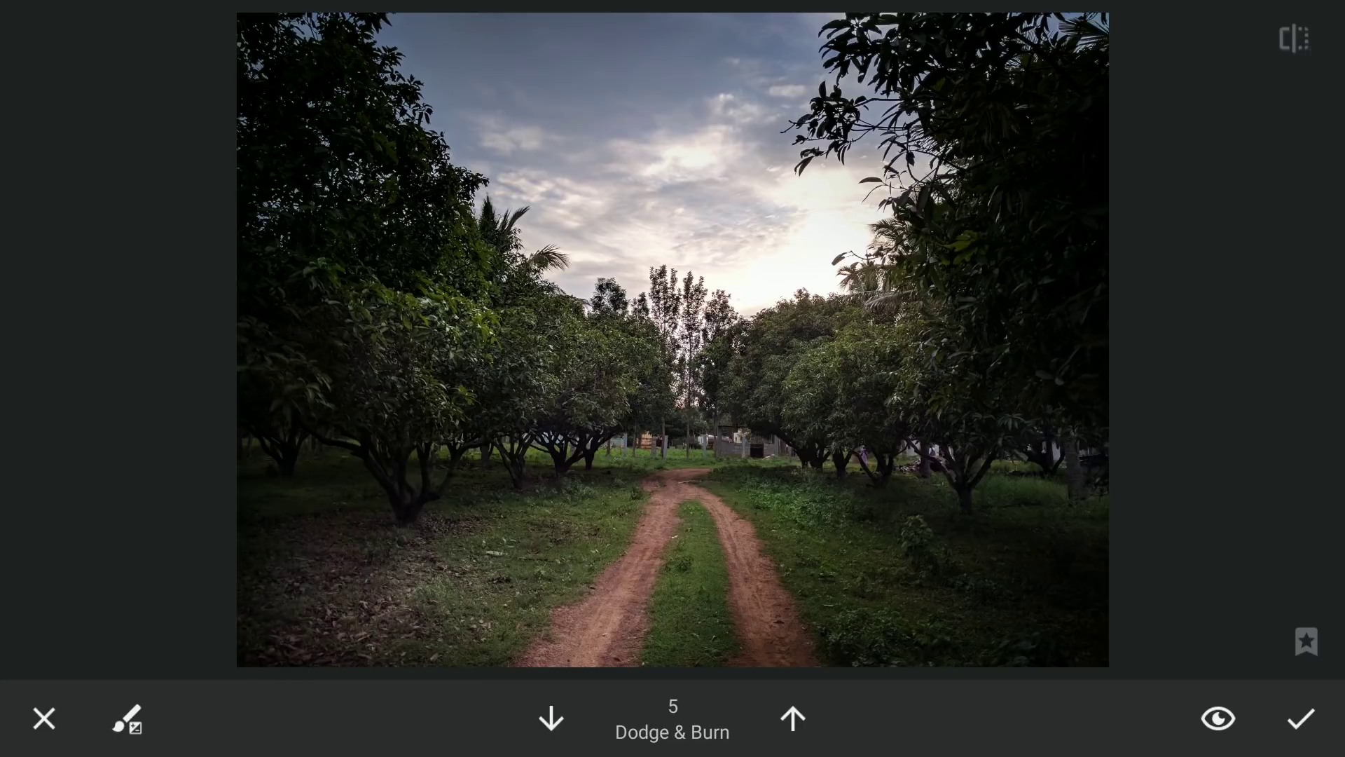
pyautogui.click(551, 717)
pyautogui.moveTo(765, 531); pyautogui.dragTo(795, 624)
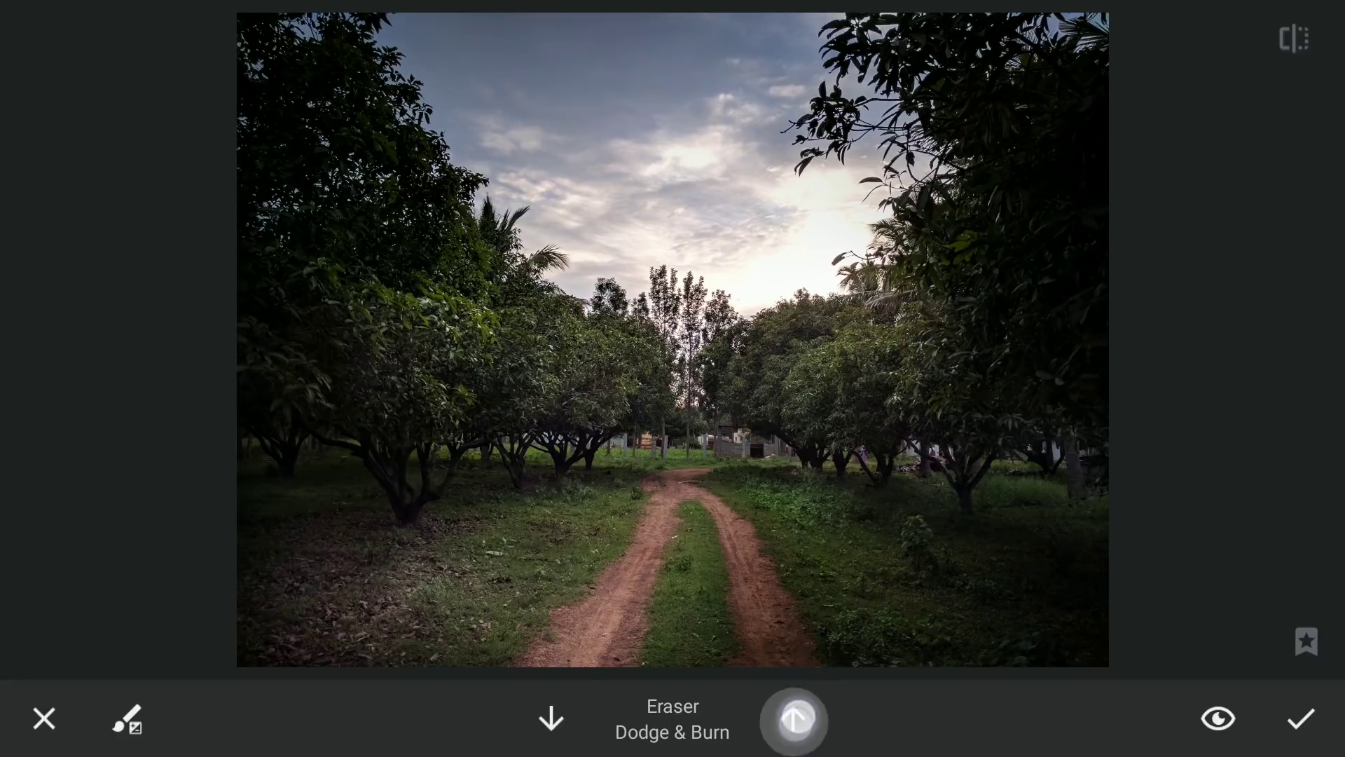
pyautogui.click(795, 718)
pyautogui.moveTo(679, 582); pyautogui.dragTo(679, 598)
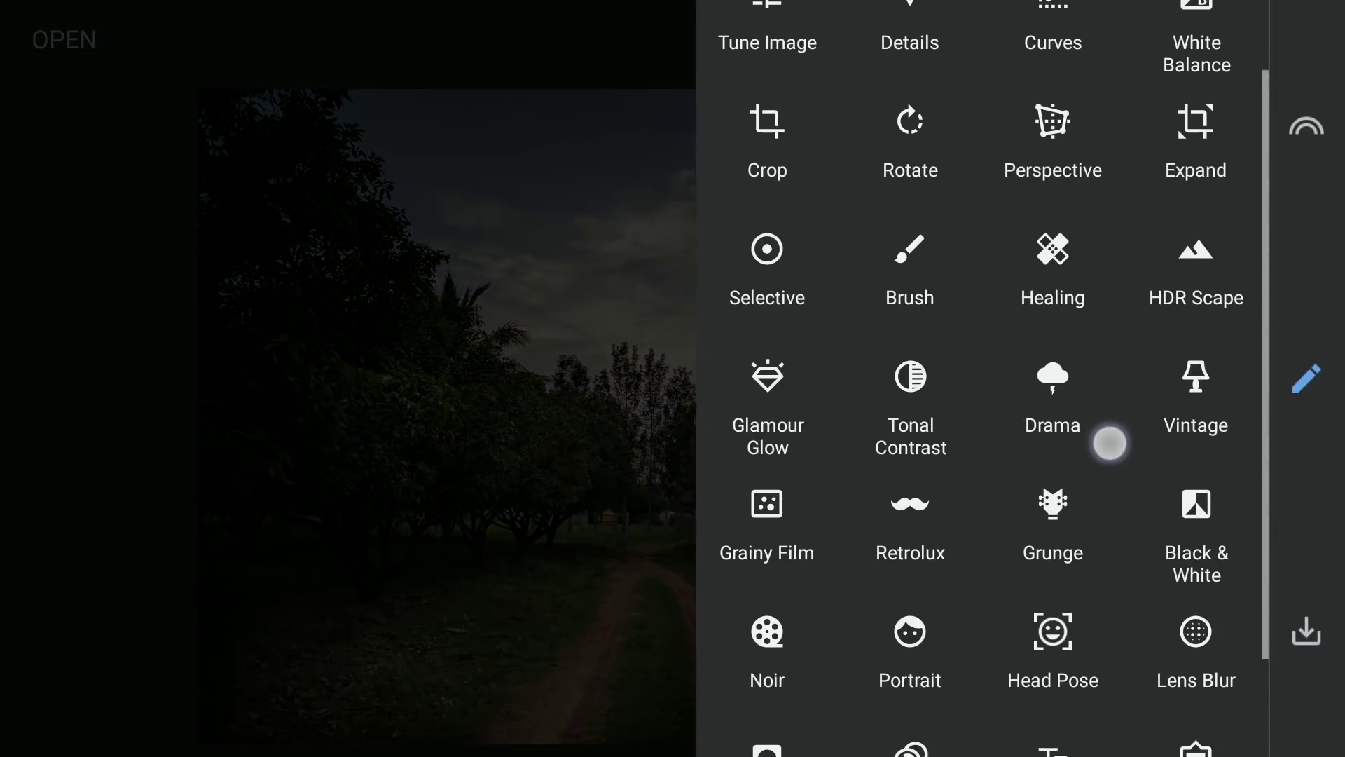
# Add an enlarged Selective point on the sky with Brightness -54 and Saturation +67.
pyautogui.click(767, 353)
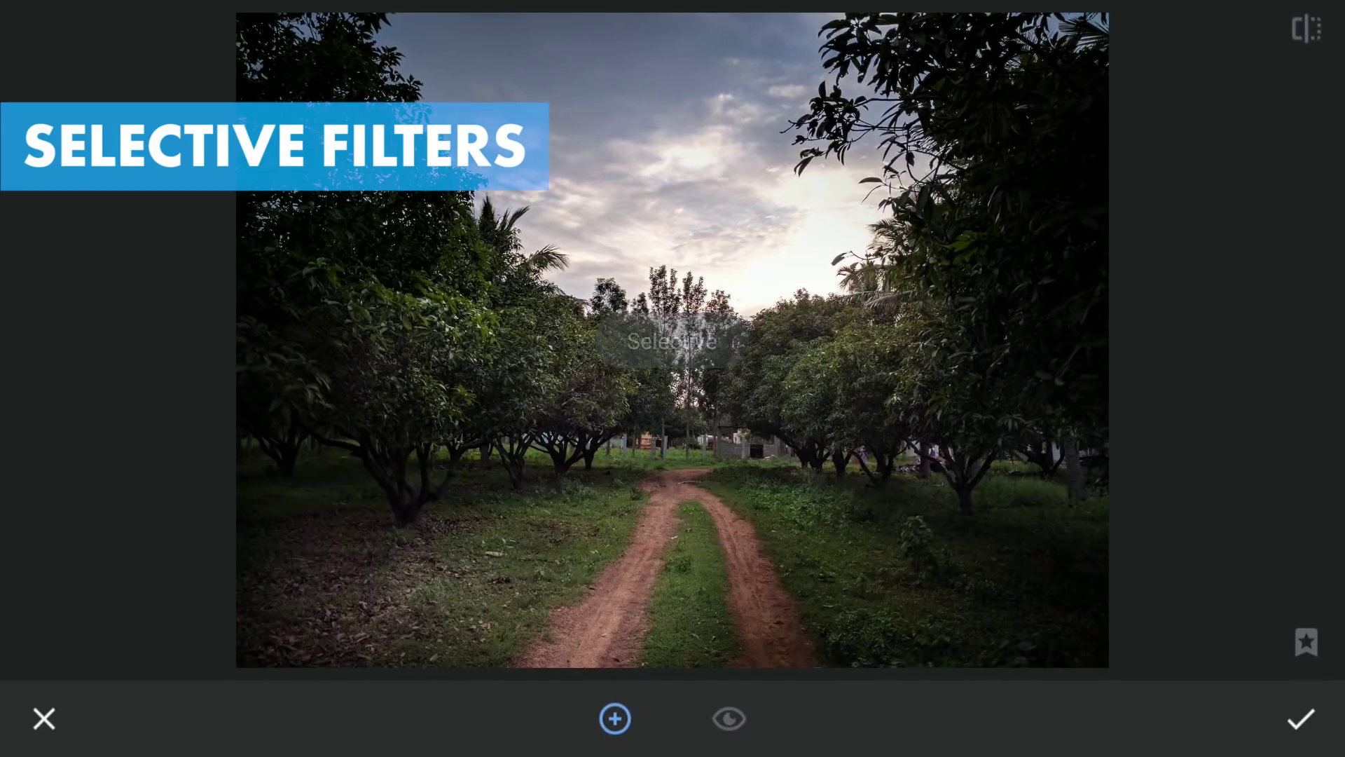
pyautogui.moveTo(667, 66)
pyautogui.mouseDown()
pyautogui.moveTo(568, 58)
pyautogui.moveTo(535, 31)
pyautogui.mouseUp()
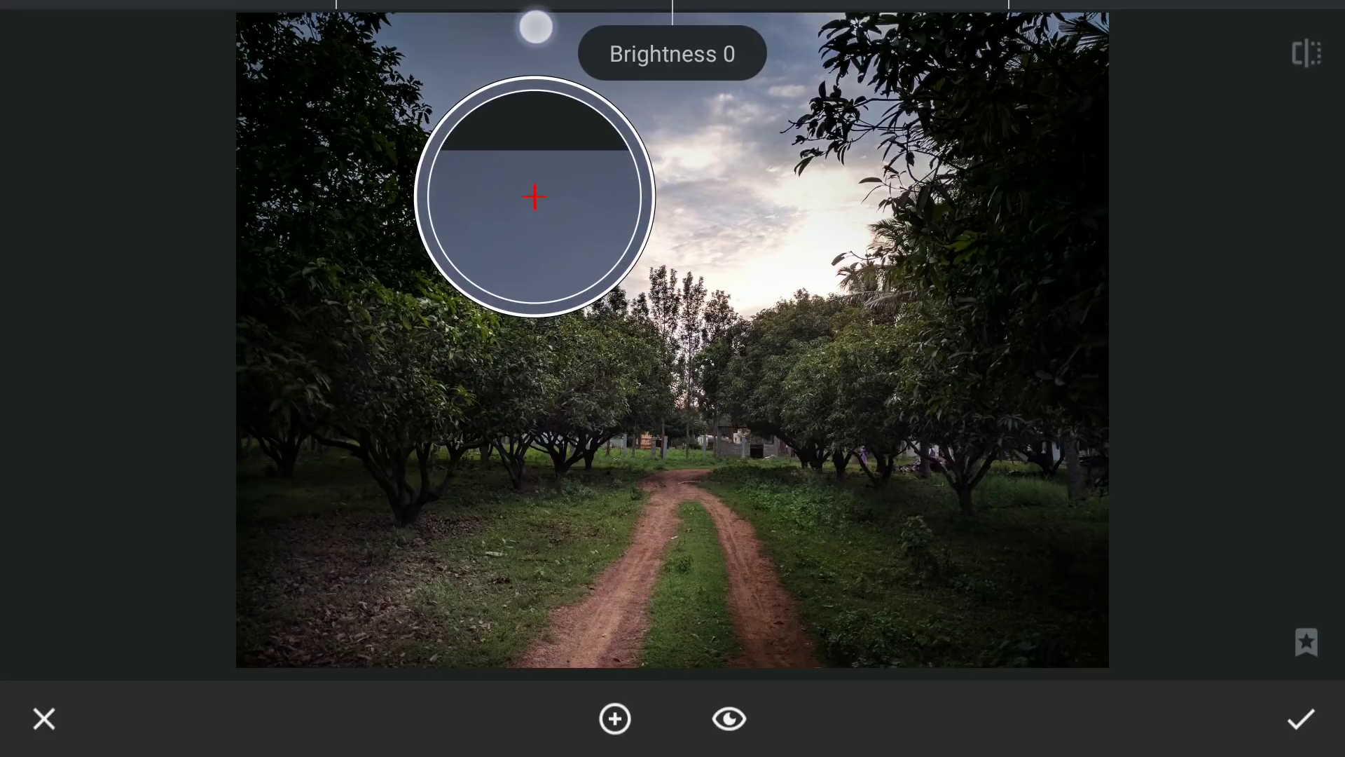
pyautogui.moveTo(936, 211)
pyautogui.mouseDown()
pyautogui.moveTo(998, 208)
pyautogui.moveTo(979, 216)
pyautogui.mouseUp()
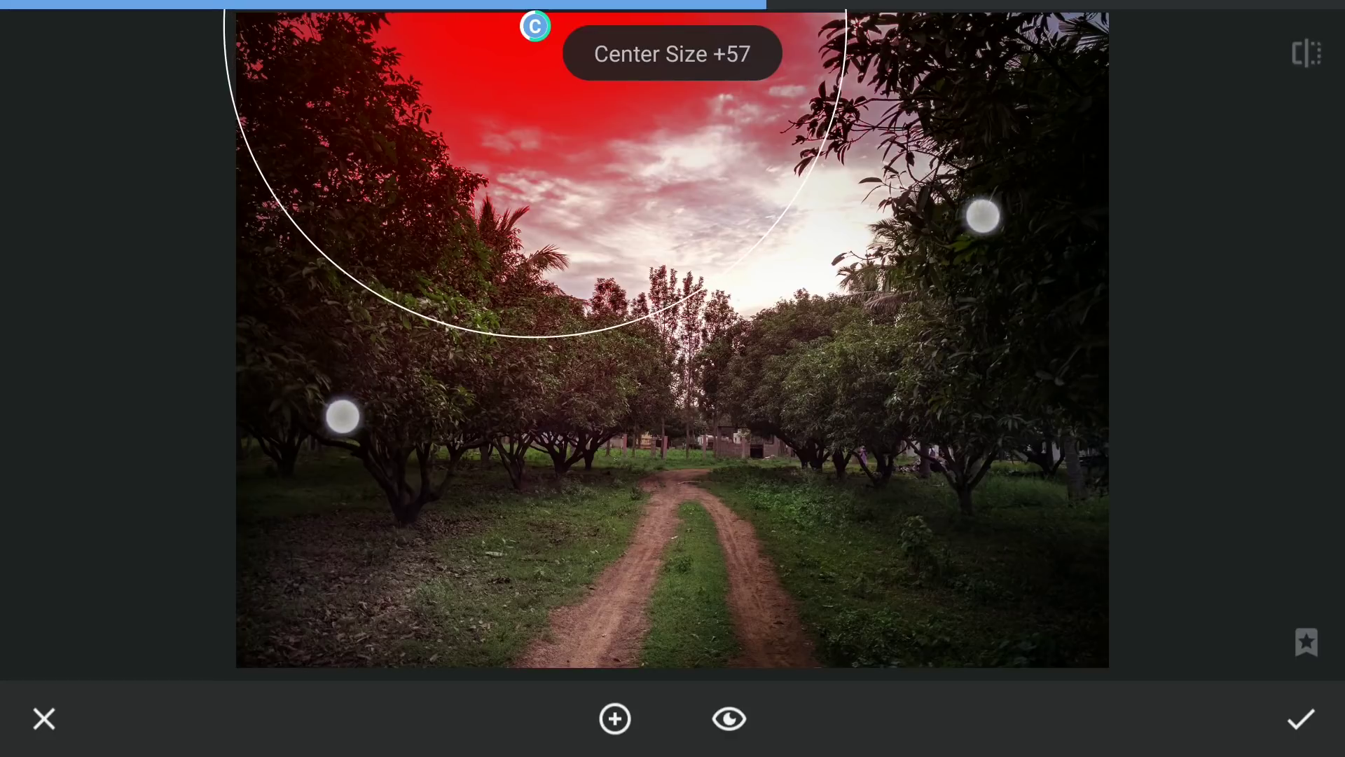
pyautogui.moveTo(872, 499)
pyautogui.mouseDown()
pyautogui.moveTo(868, 445)
pyautogui.moveTo(874, 598)
pyautogui.mouseUp()
pyautogui.moveTo(944, 502); pyautogui.dragTo(822, 504)
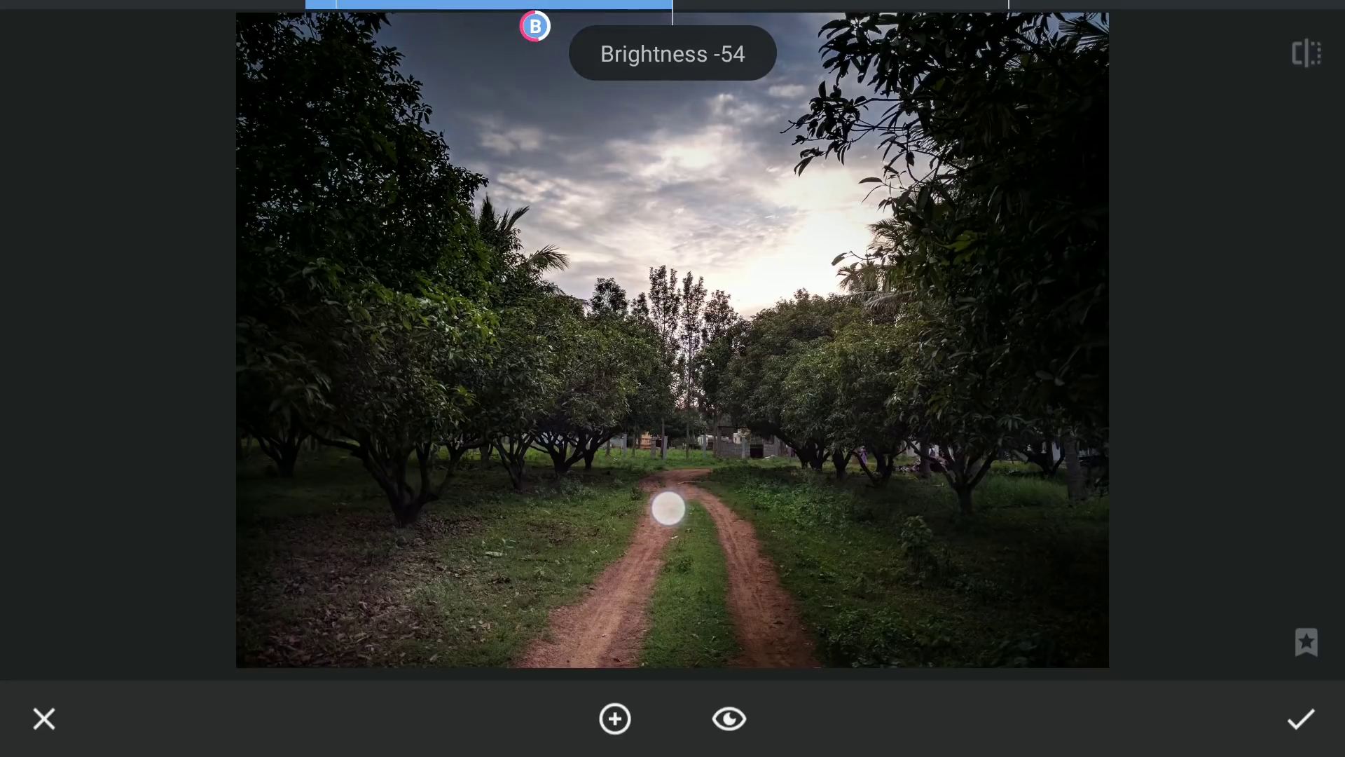
pyautogui.moveTo(817, 554); pyautogui.dragTo(814, 478)
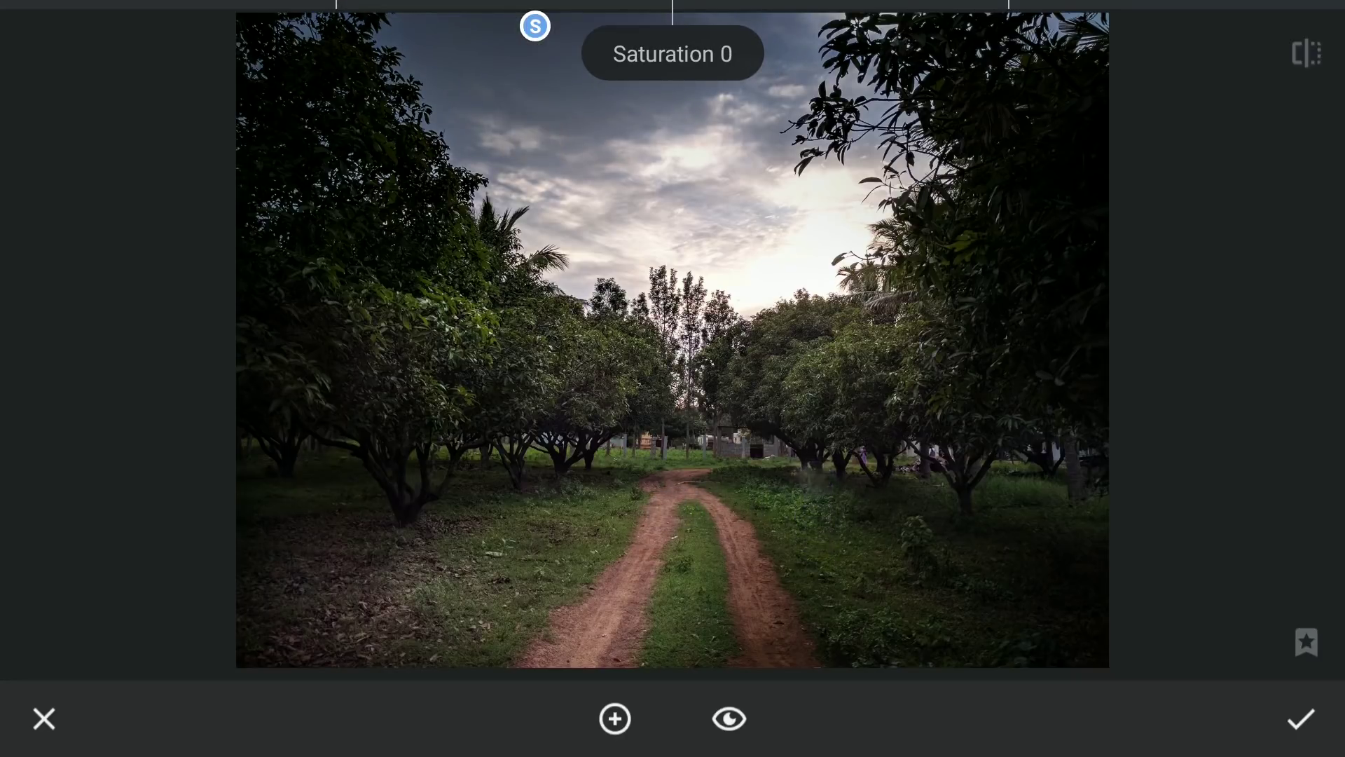
pyautogui.moveTo(726, 490); pyautogui.dragTo(774, 485)
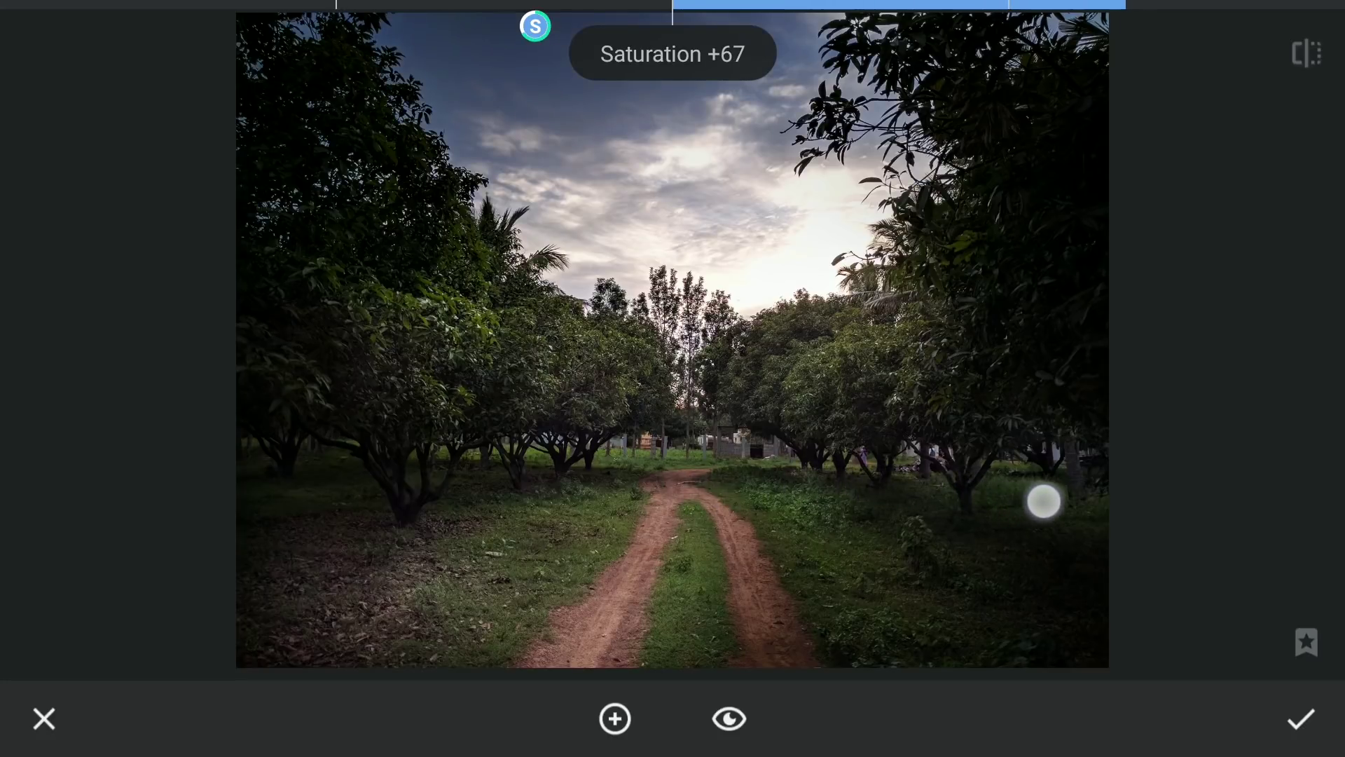
pyautogui.click(615, 718)
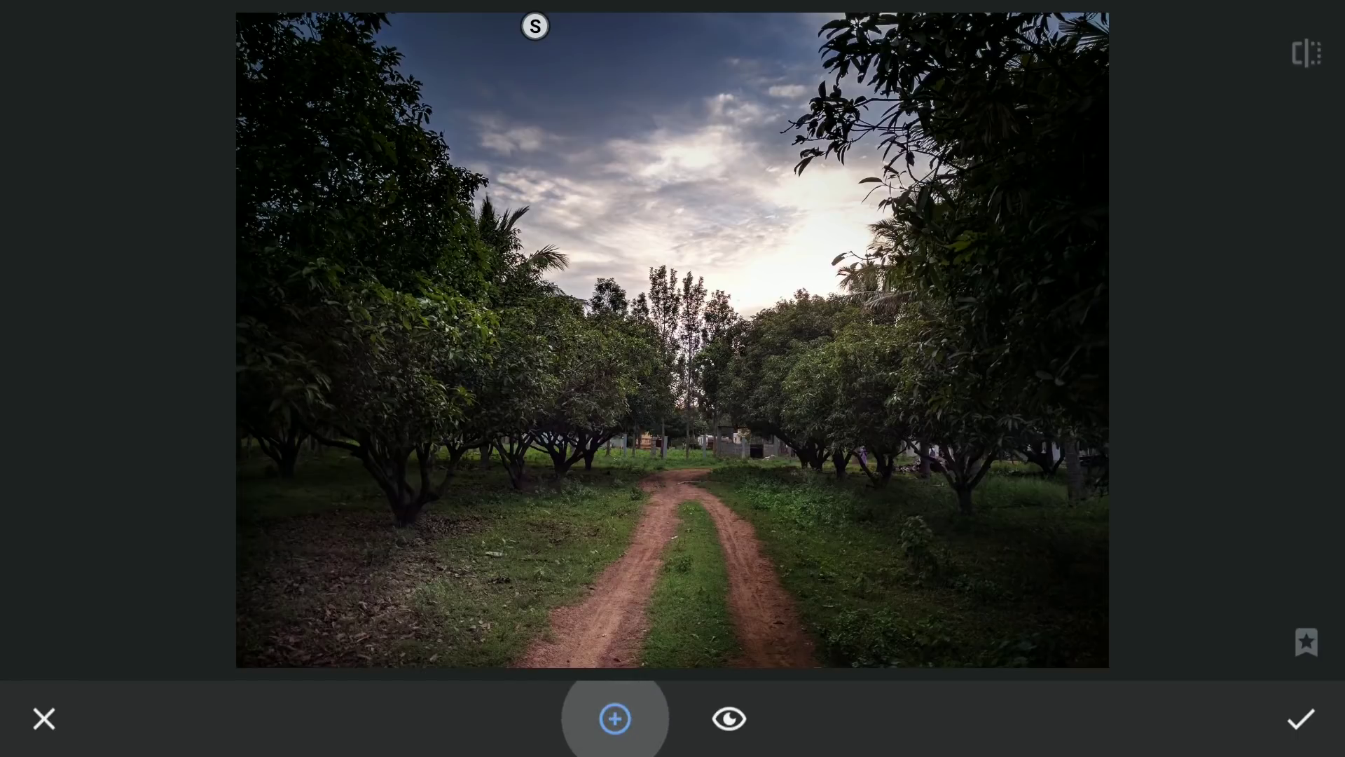
# Place a Selective point on the left trees with Saturation +61.
pyautogui.moveTo(486, 314); pyautogui.dragTo(478, 370)
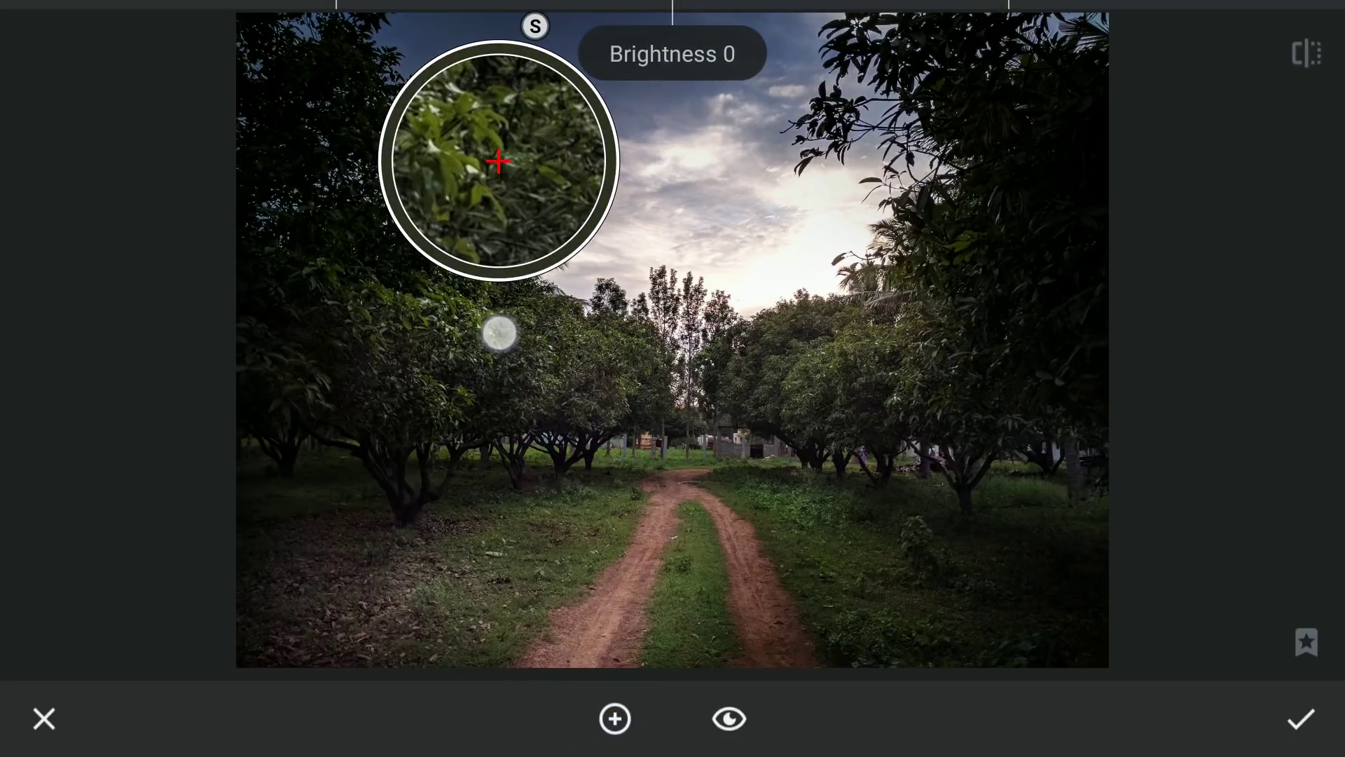
pyautogui.moveTo(477, 370); pyautogui.dragTo(493, 339)
pyautogui.moveTo(813, 309); pyautogui.dragTo(837, 318)
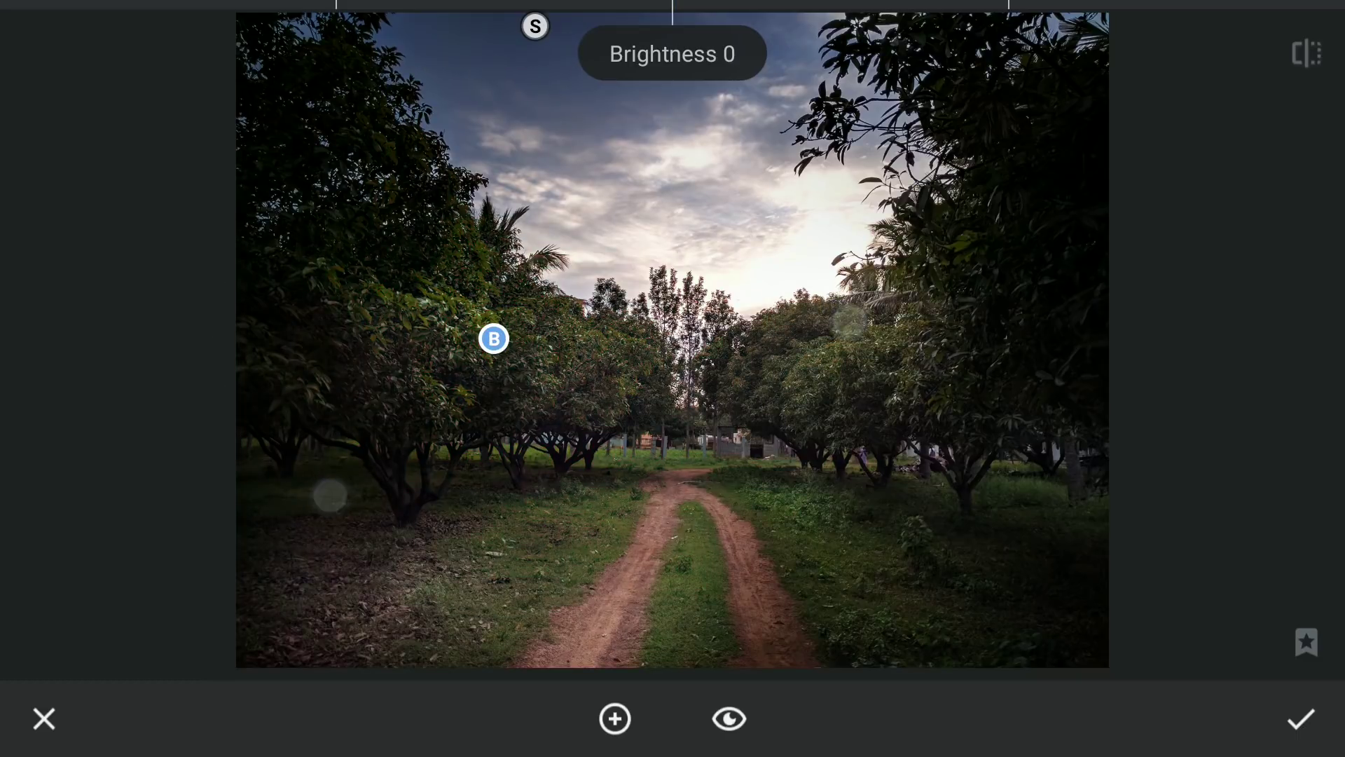
pyautogui.moveTo(881, 550); pyautogui.dragTo(878, 482)
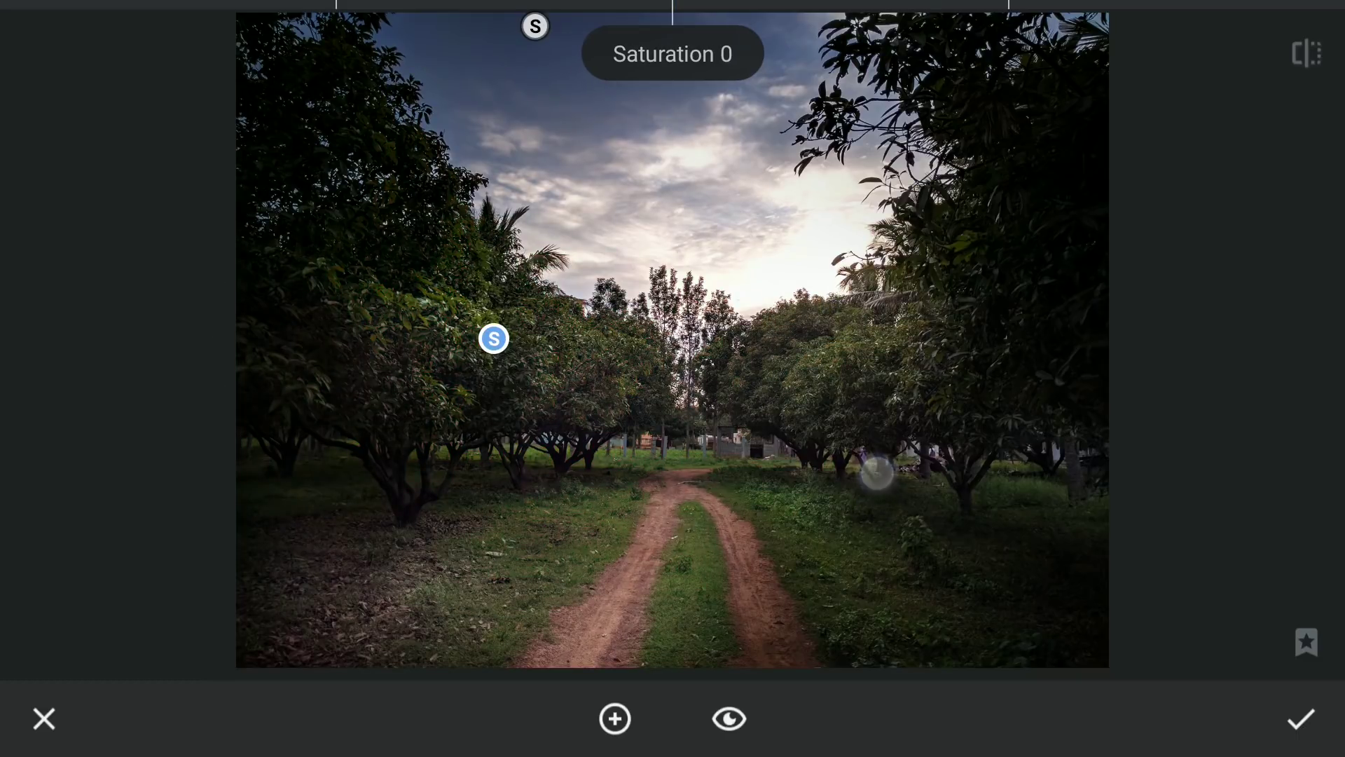
pyautogui.moveTo(783, 542); pyautogui.dragTo(957, 541)
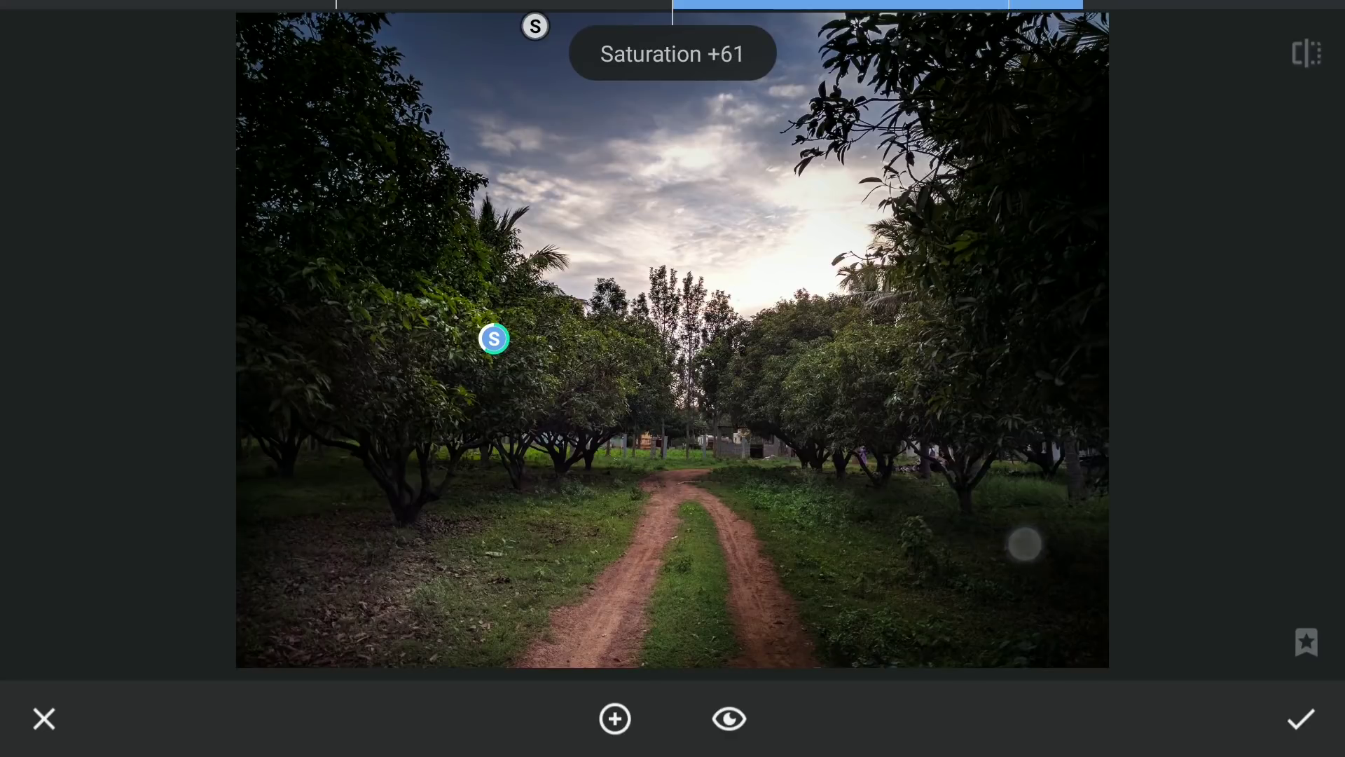
# Add a third point on the left grass and set its reach.
pyautogui.click(615, 718)
pyautogui.click(556, 553)
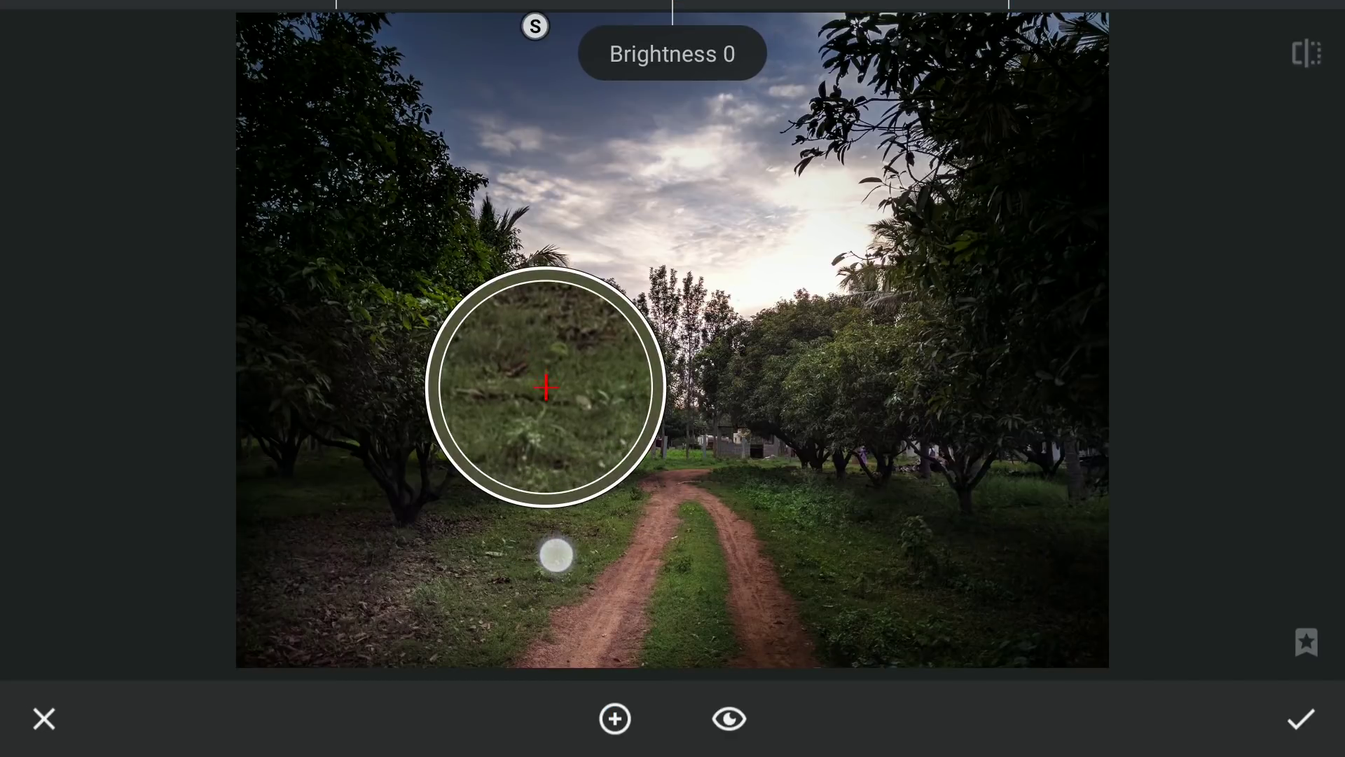
pyautogui.moveTo(556, 555); pyautogui.dragTo(538, 569)
pyautogui.moveTo(673, 526); pyautogui.dragTo(878, 456)
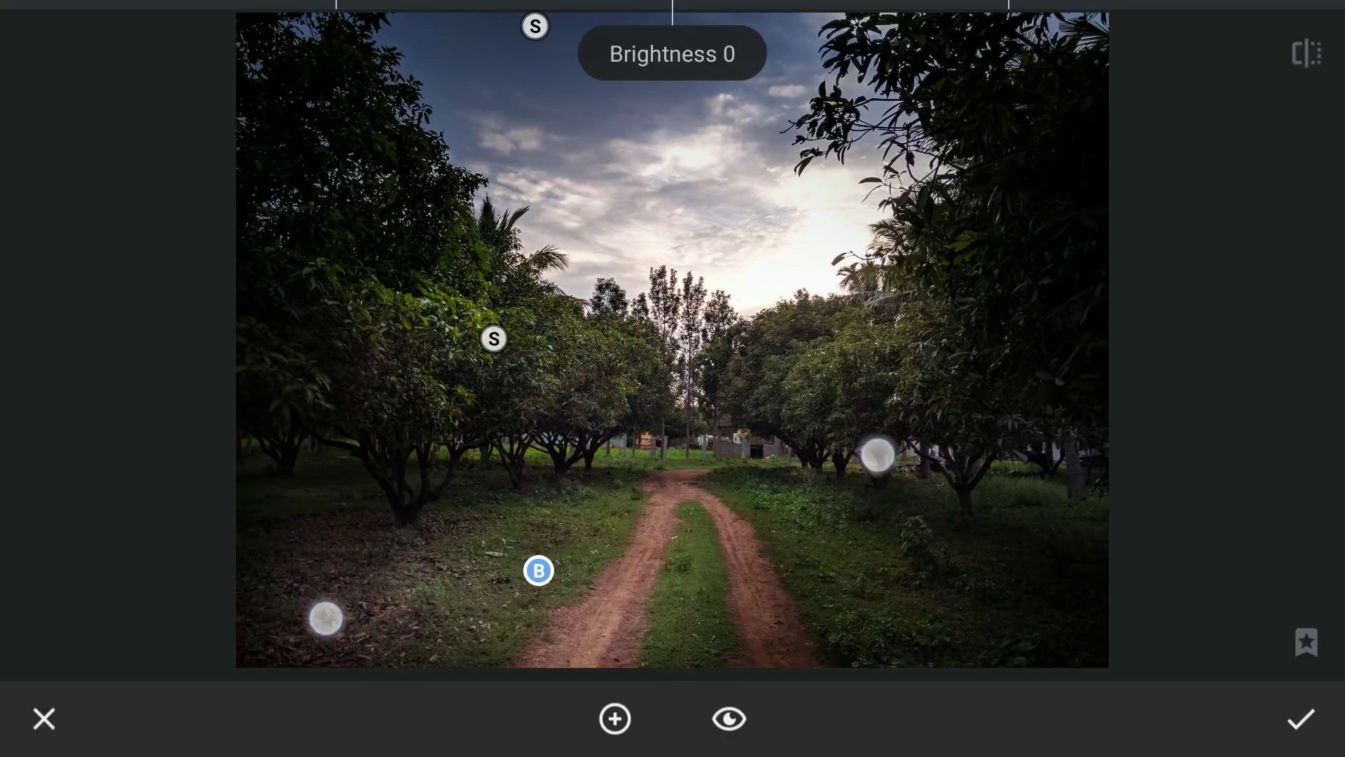
# Give the left grass point Brightness +53, Contrast +28 and Saturation +62.
pyautogui.moveTo(793, 571); pyautogui.dragTo(811, 616)
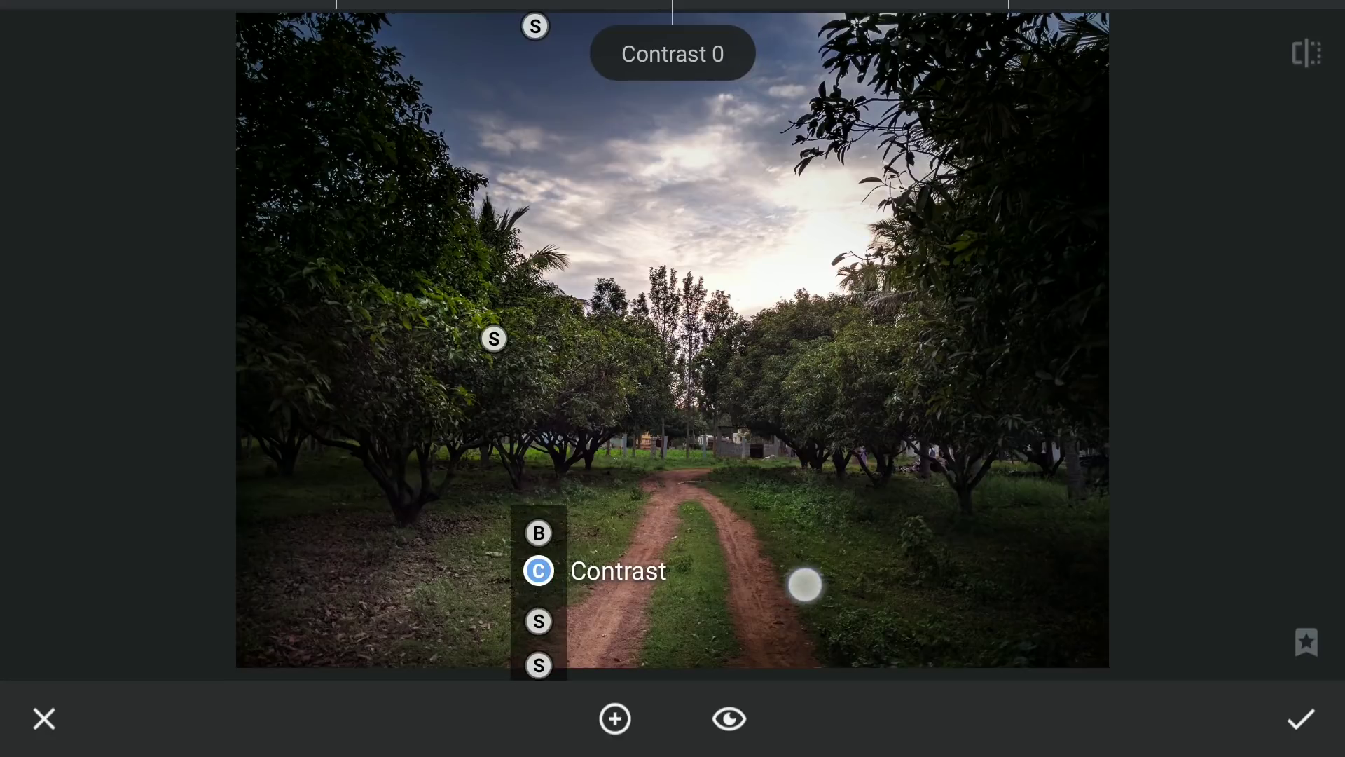
pyautogui.moveTo(788, 569); pyautogui.dragTo(1050, 568)
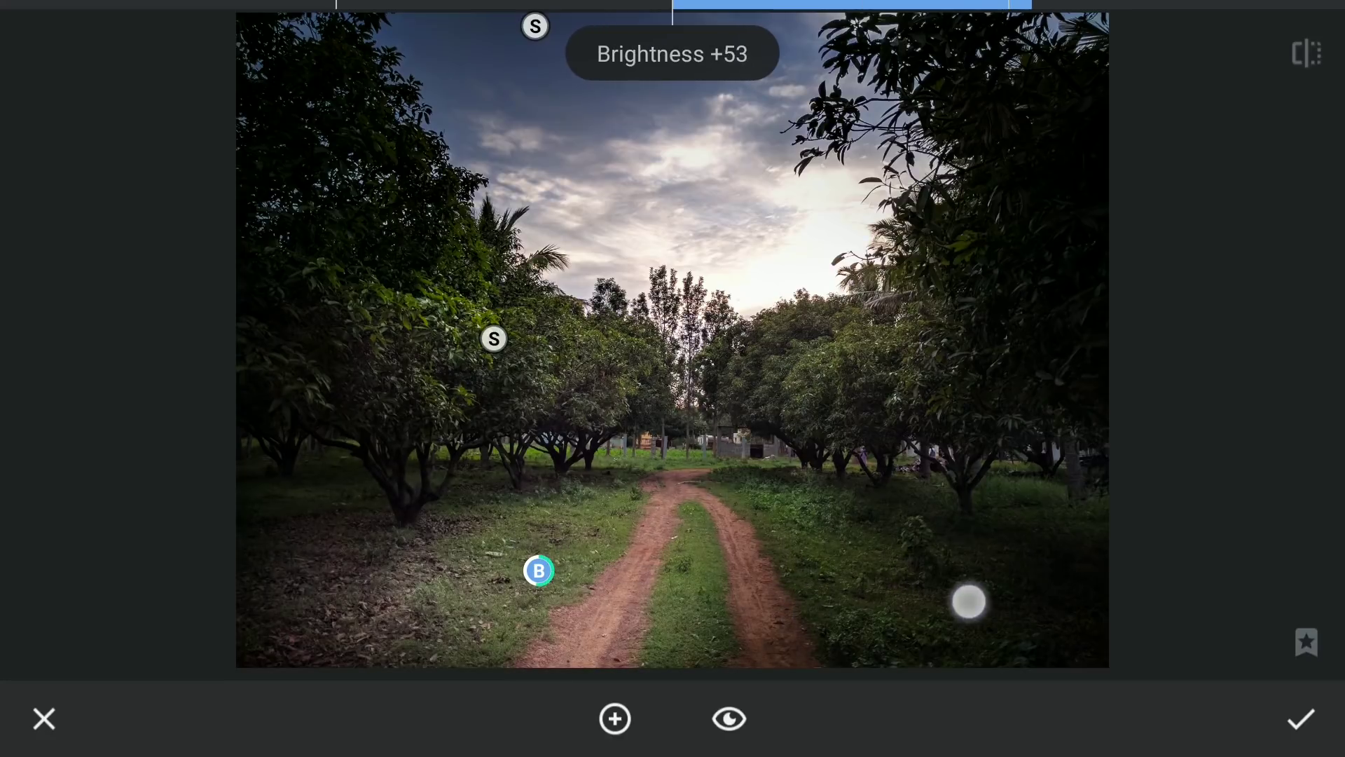
pyautogui.moveTo(968, 602); pyautogui.dragTo(964, 556)
pyautogui.moveTo(852, 564); pyautogui.dragTo(956, 567)
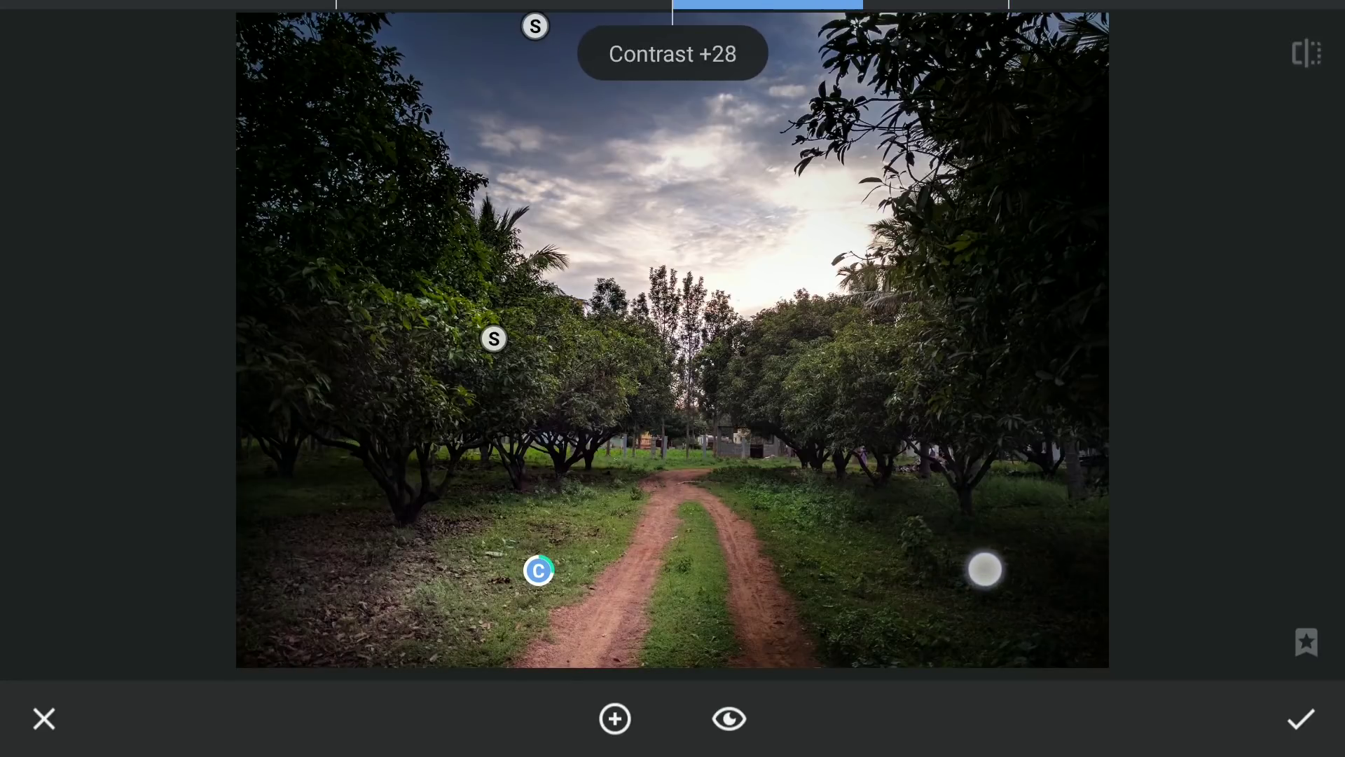
pyautogui.moveTo(922, 592); pyautogui.dragTo(922, 568)
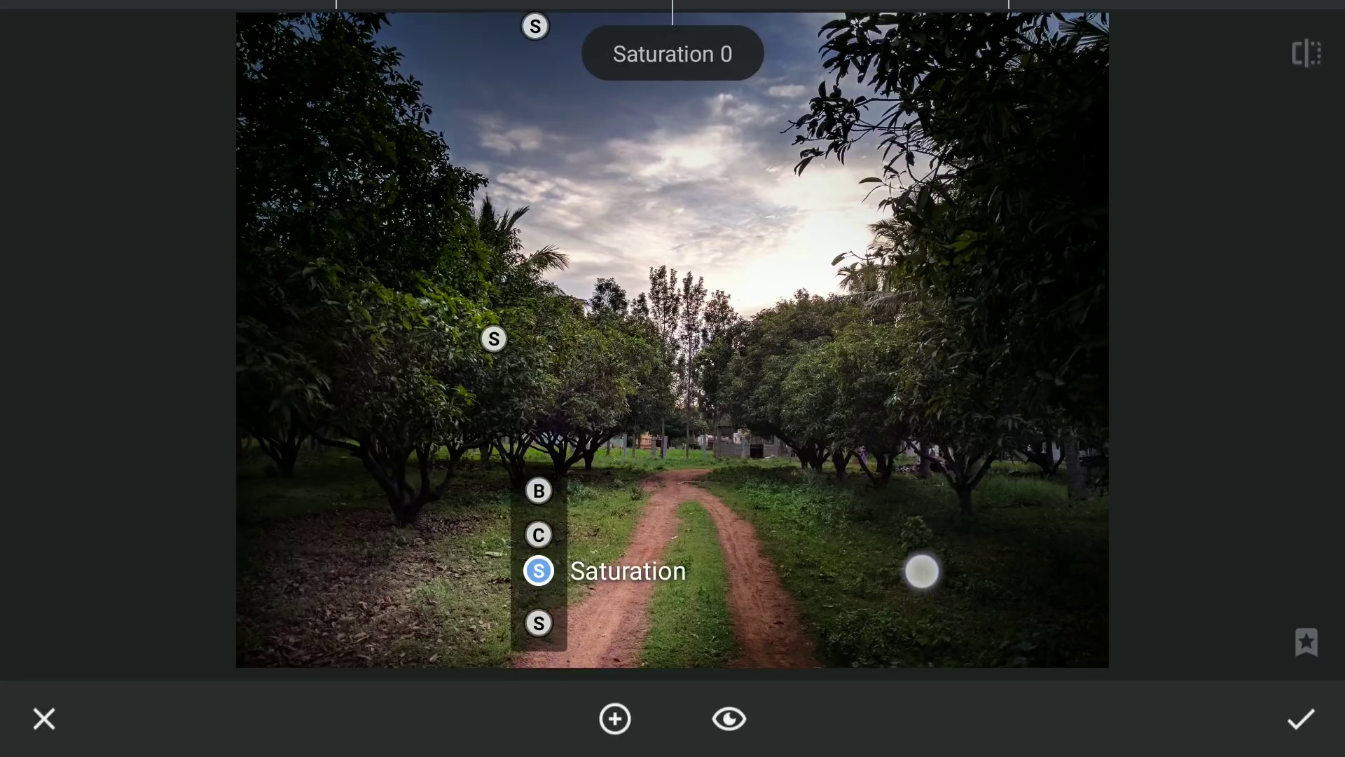
pyautogui.moveTo(811, 523); pyautogui.dragTo(888, 531)
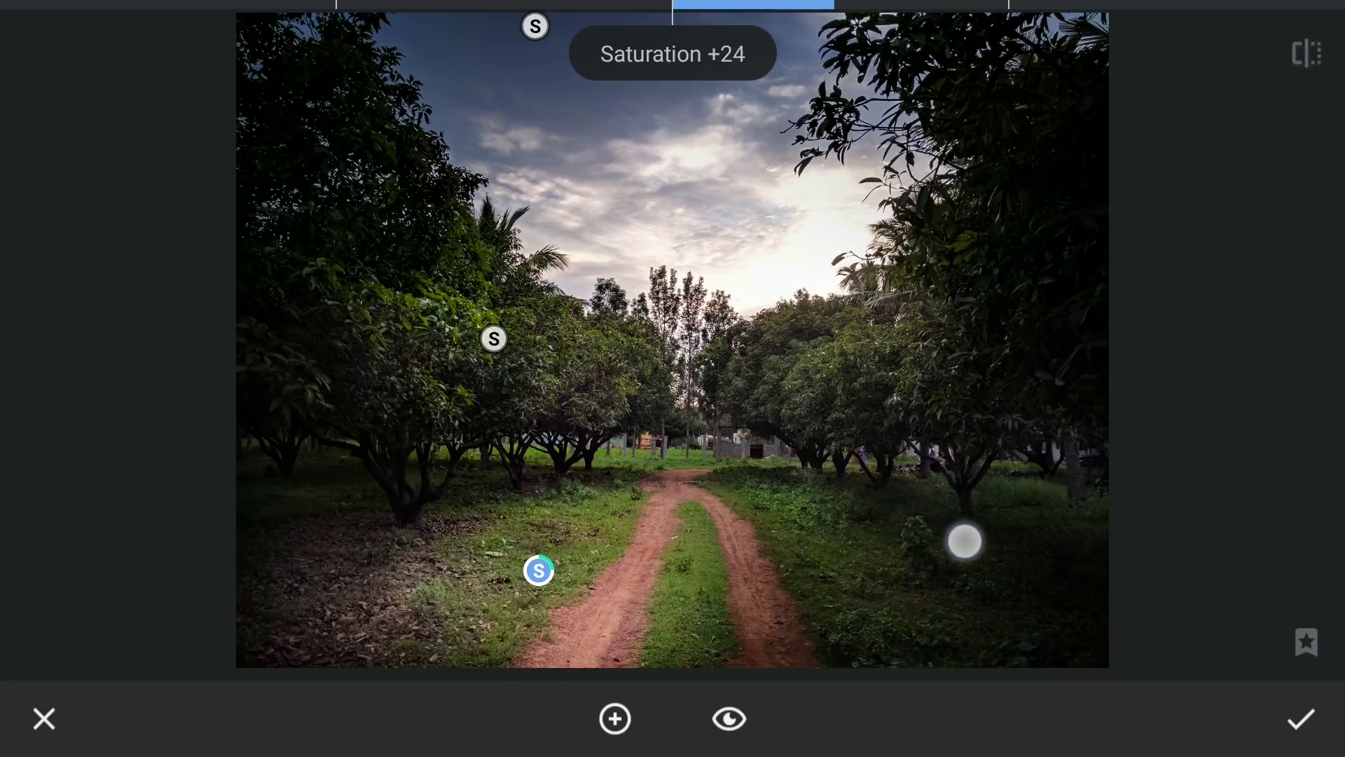
pyautogui.moveTo(1007, 548); pyautogui.dragTo(1111, 543)
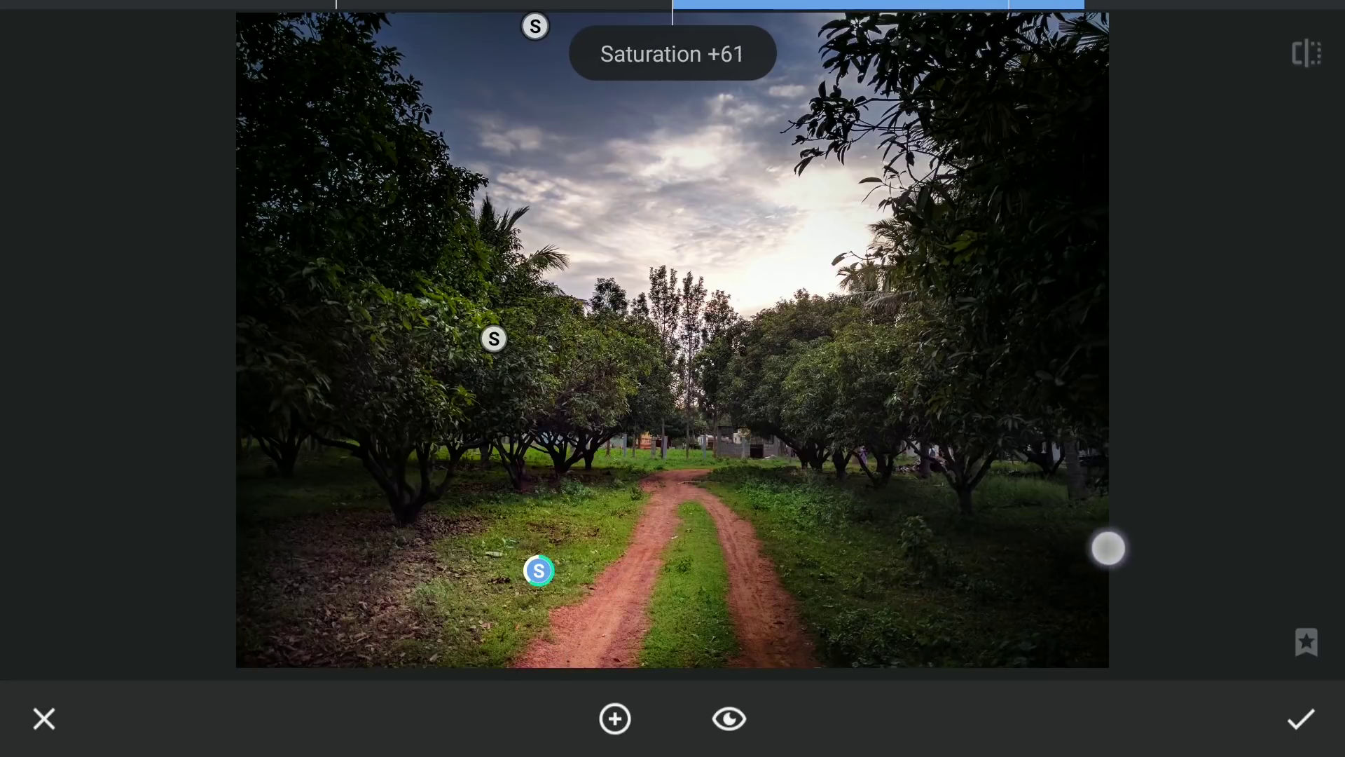
pyautogui.moveTo(538, 570); pyautogui.dragTo(480, 600)
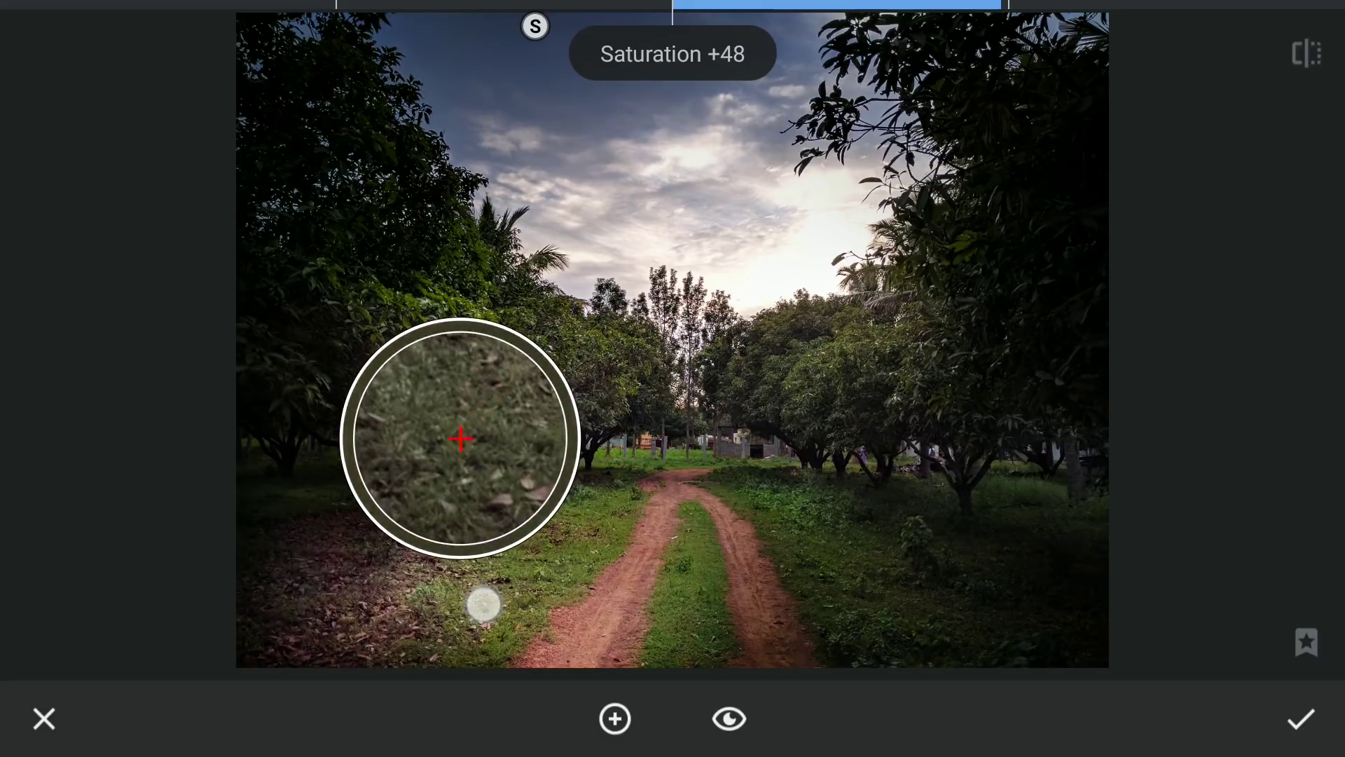
pyautogui.moveTo(312, 620); pyautogui.dragTo(326, 626)
pyautogui.click(938, 543)
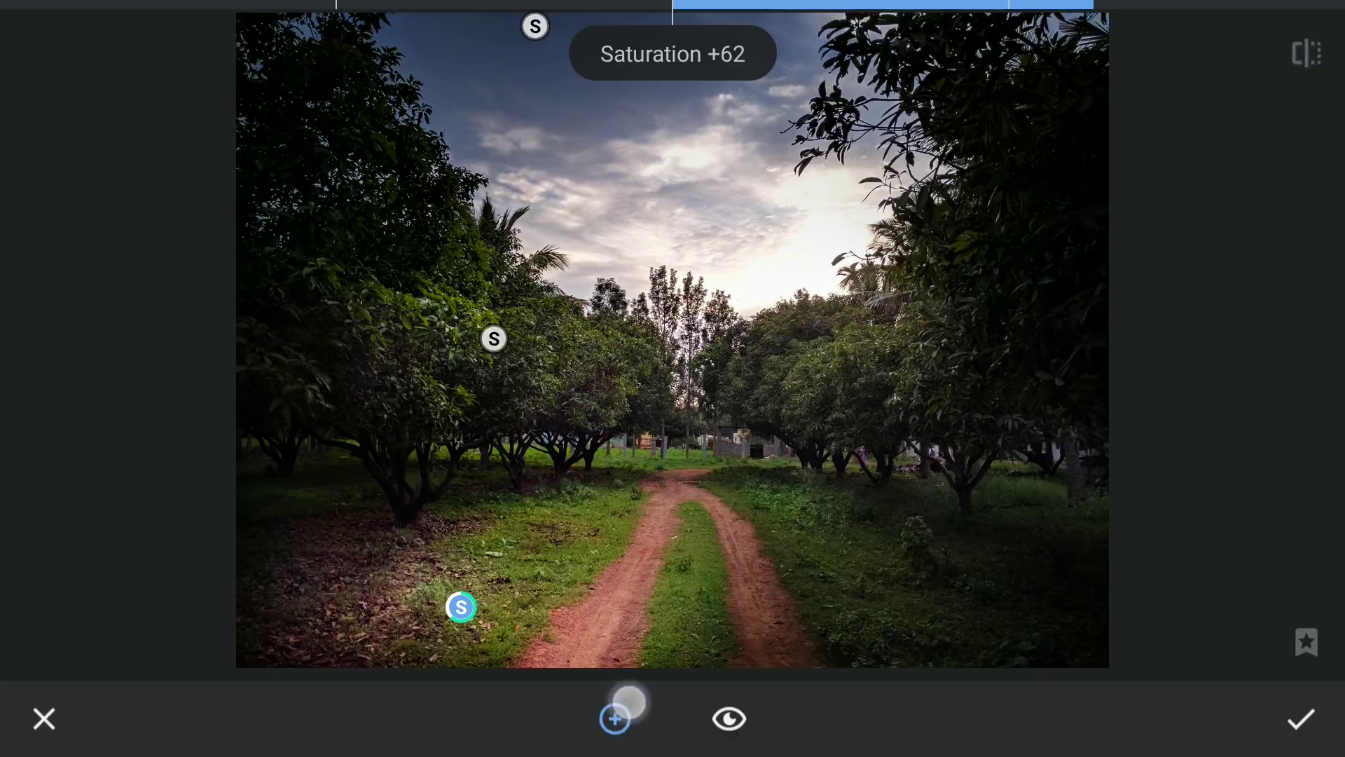
# Add a smaller point on the right grass with Saturation +54.
pyautogui.click(621, 707)
pyautogui.moveTo(1005, 473); pyautogui.dragTo(1017, 480)
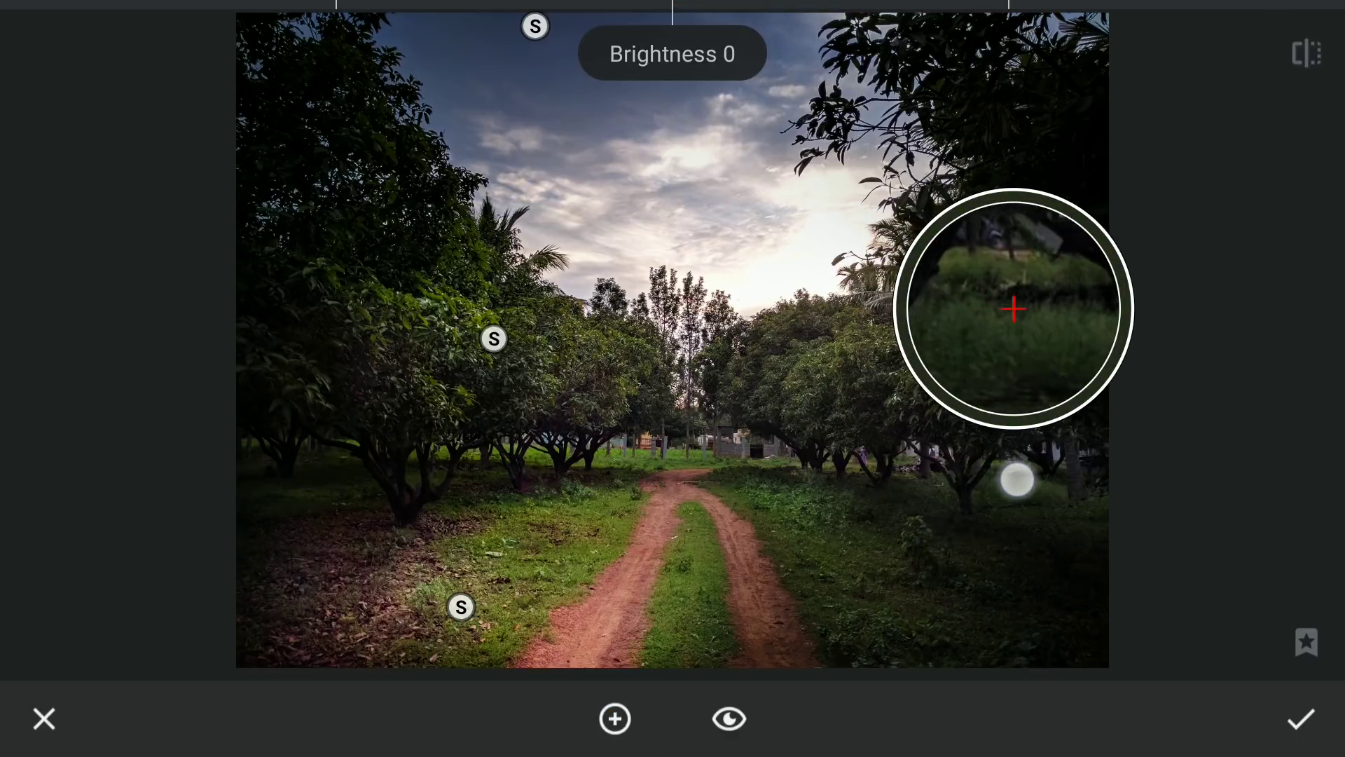
pyautogui.moveTo(1016, 481); pyautogui.dragTo(1035, 499)
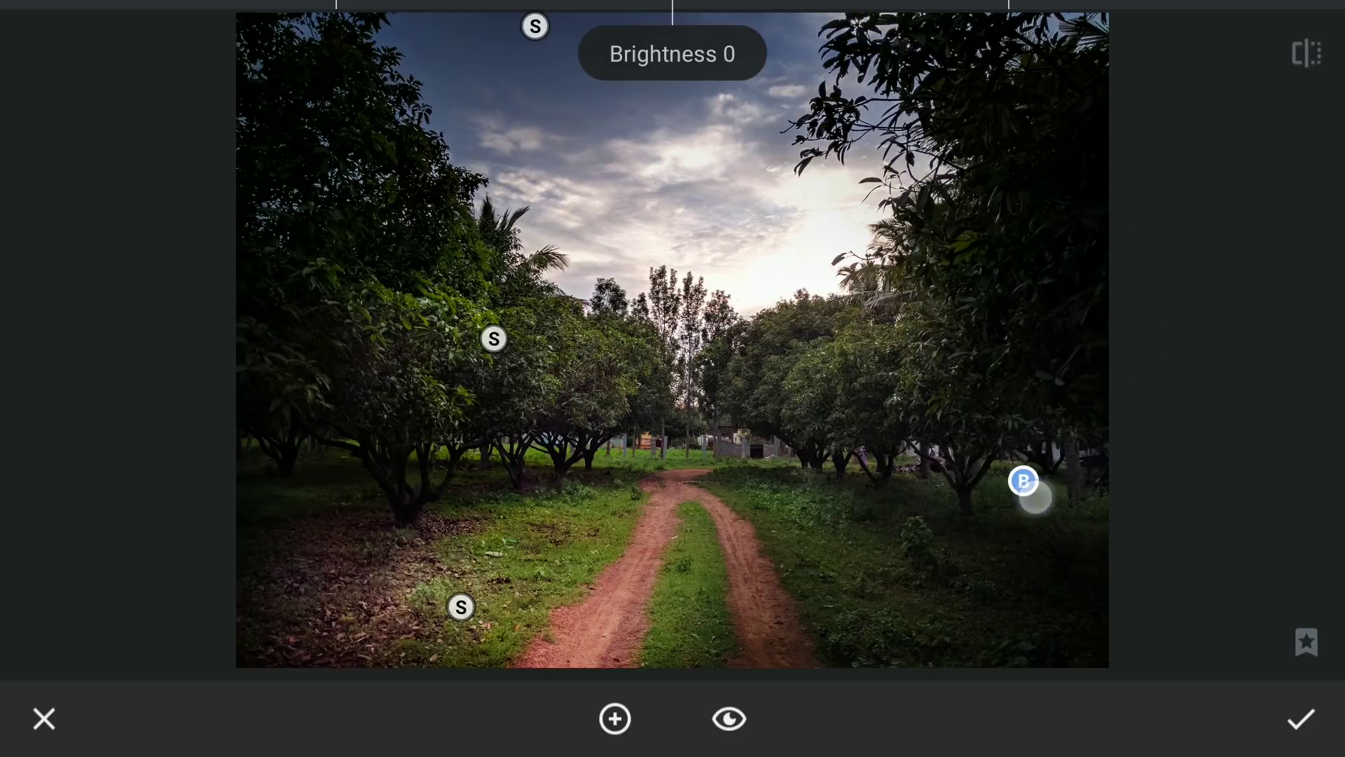
pyautogui.moveTo(1255, 390)
pyautogui.mouseDown()
pyautogui.moveTo(1134, 433)
pyautogui.moveTo(1117, 453)
pyautogui.mouseUp()
pyautogui.moveTo(1162, 586); pyautogui.dragTo(1158, 498)
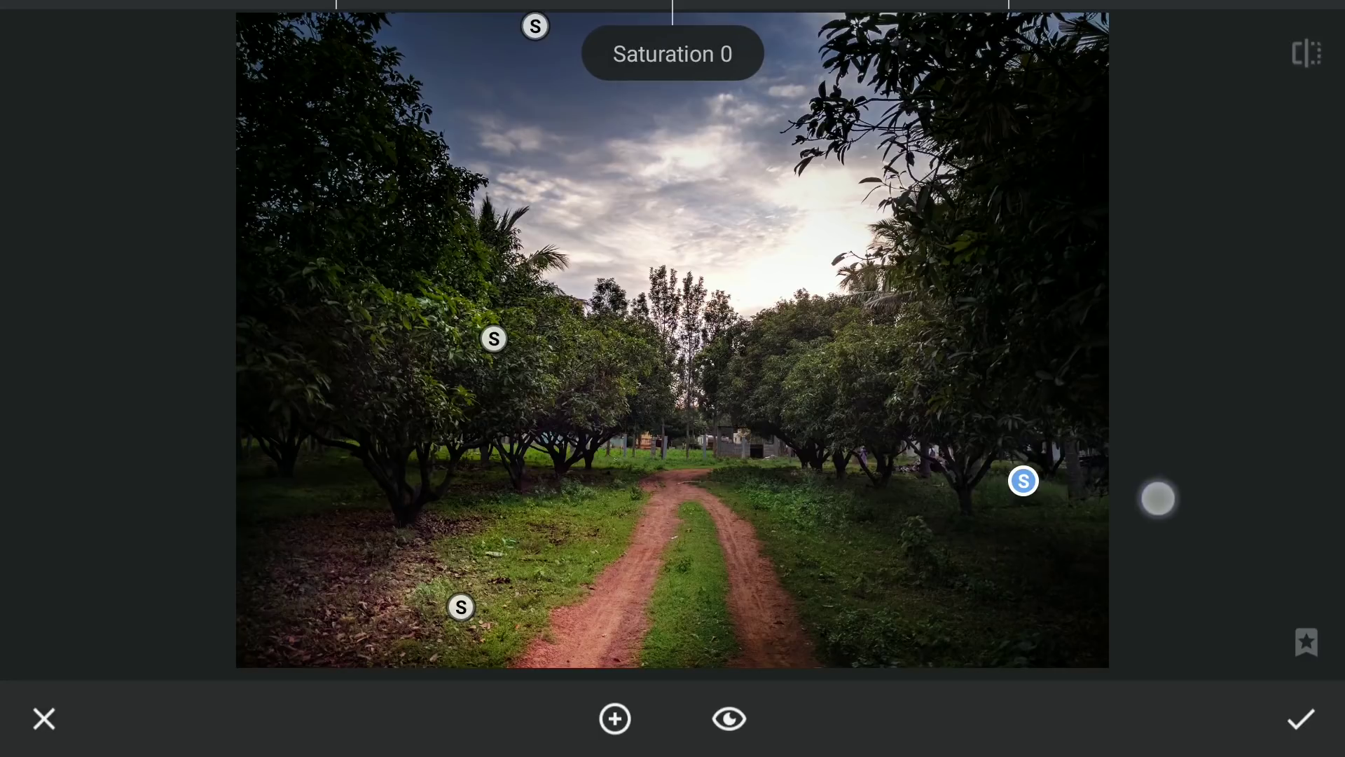
pyautogui.moveTo(708, 477); pyautogui.dragTo(789, 477)
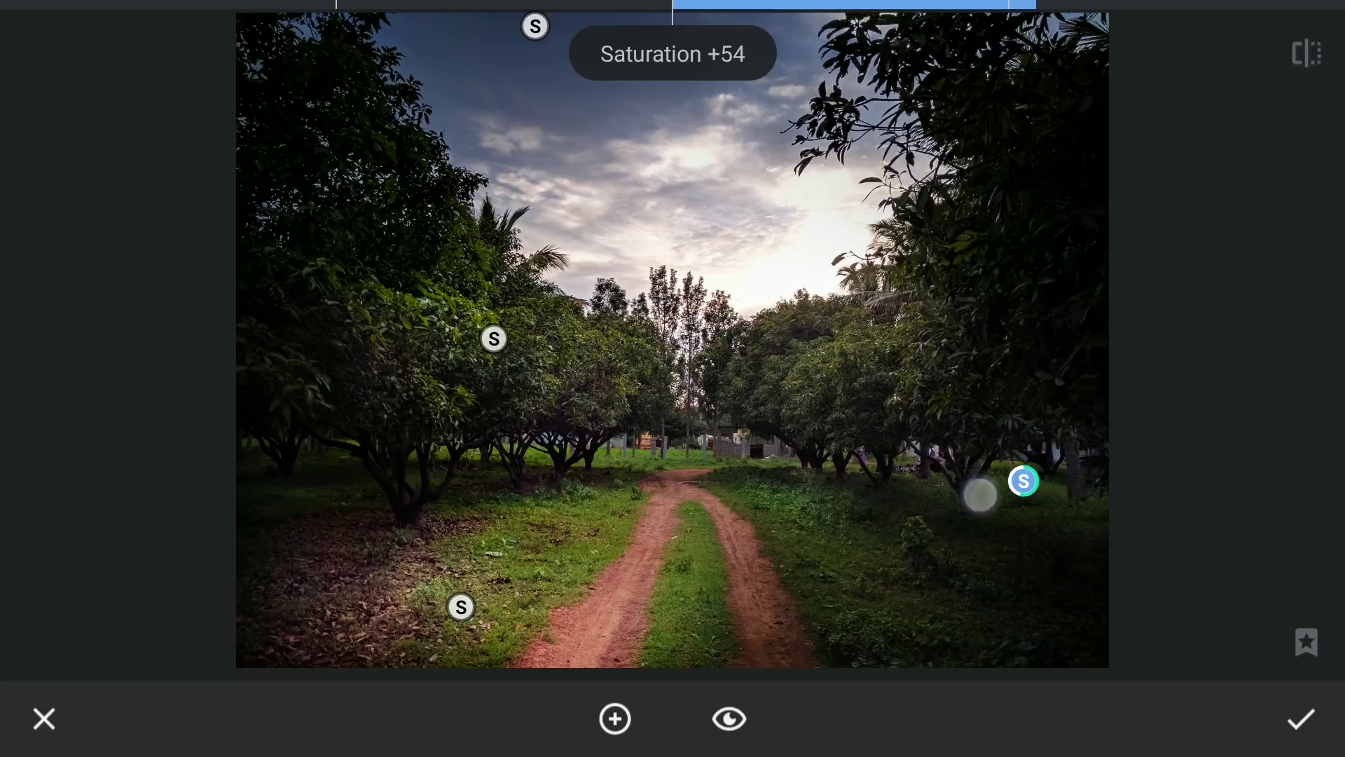
# Compare with the original and apply the Selective edits.
pyautogui.click(1329, 59)
pyautogui.click(1320, 75)
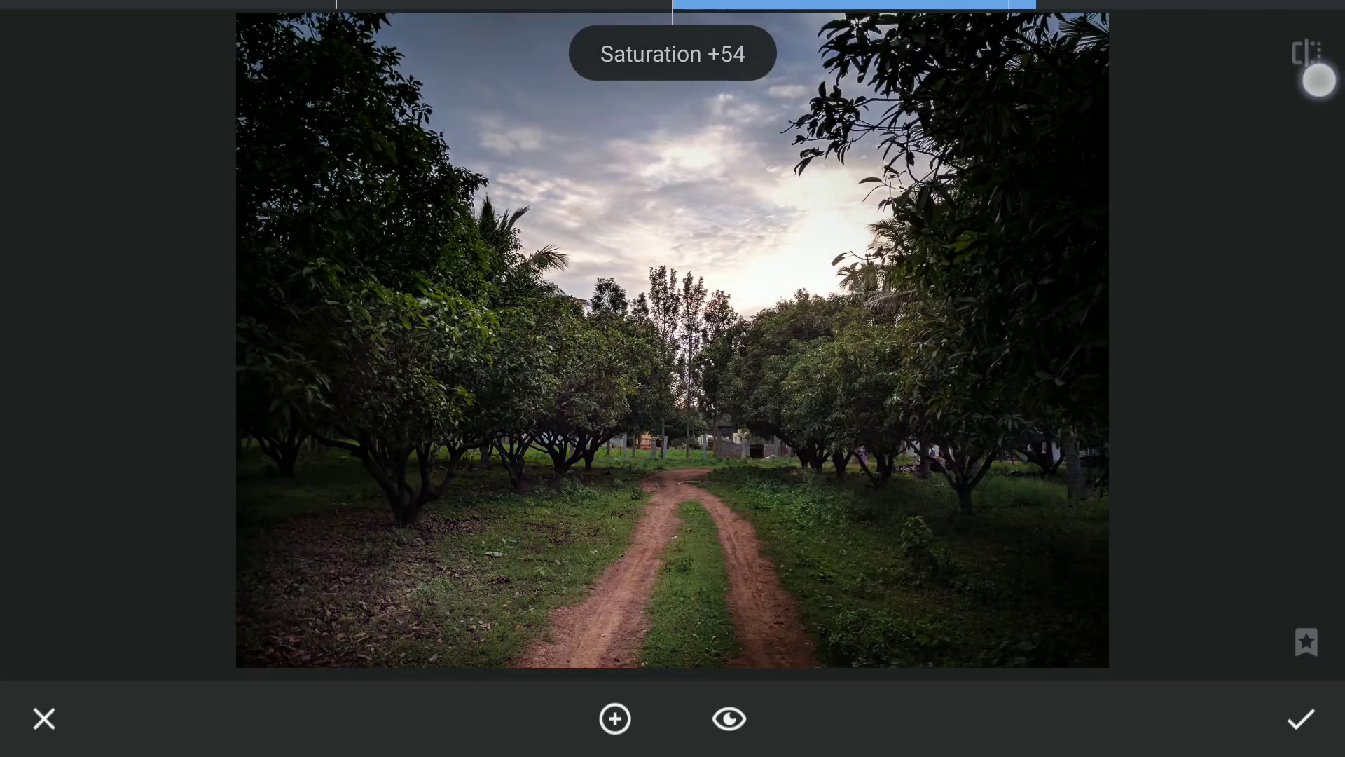
pyautogui.click(1320, 92)
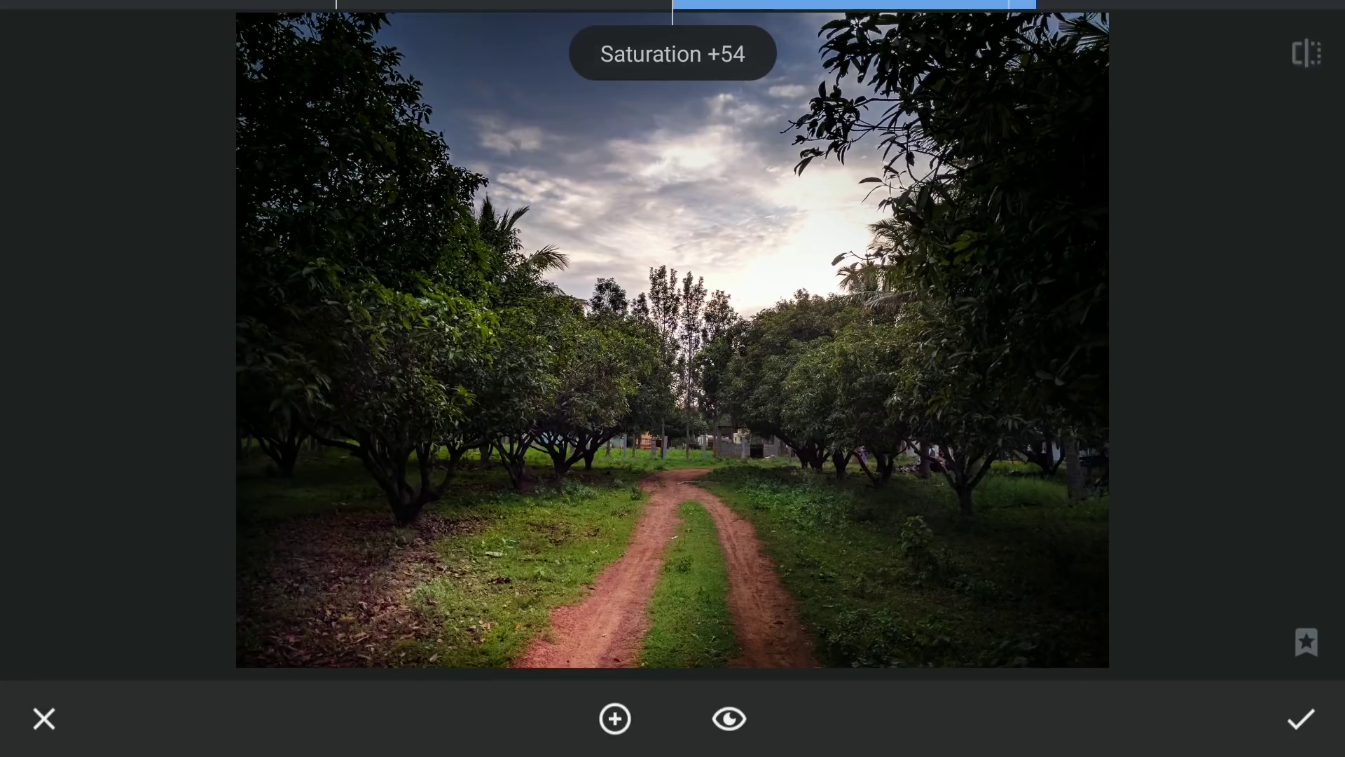
pyautogui.click(1302, 718)
pyautogui.click(1306, 373)
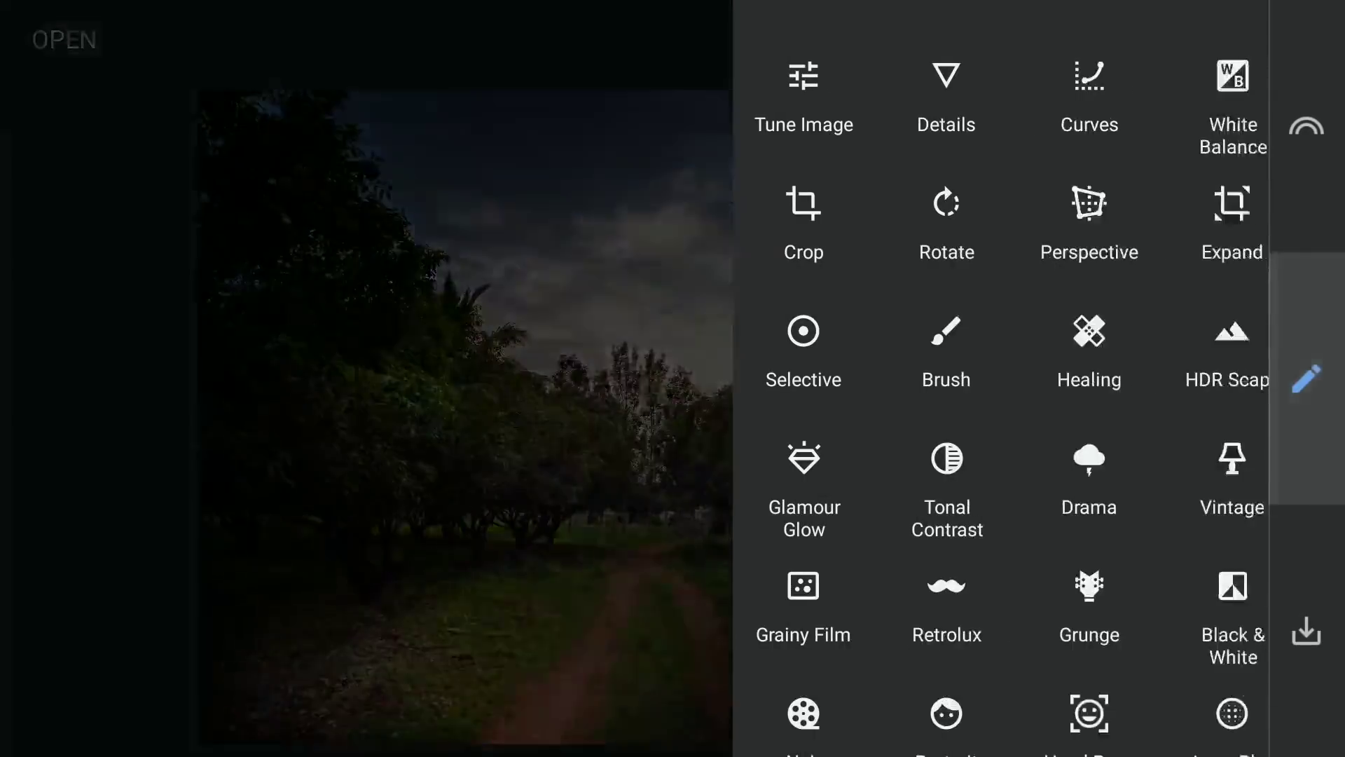
# Lift the shadows with a second Curves adjustment, then open that edit's stack options.
pyautogui.click(1088, 84)
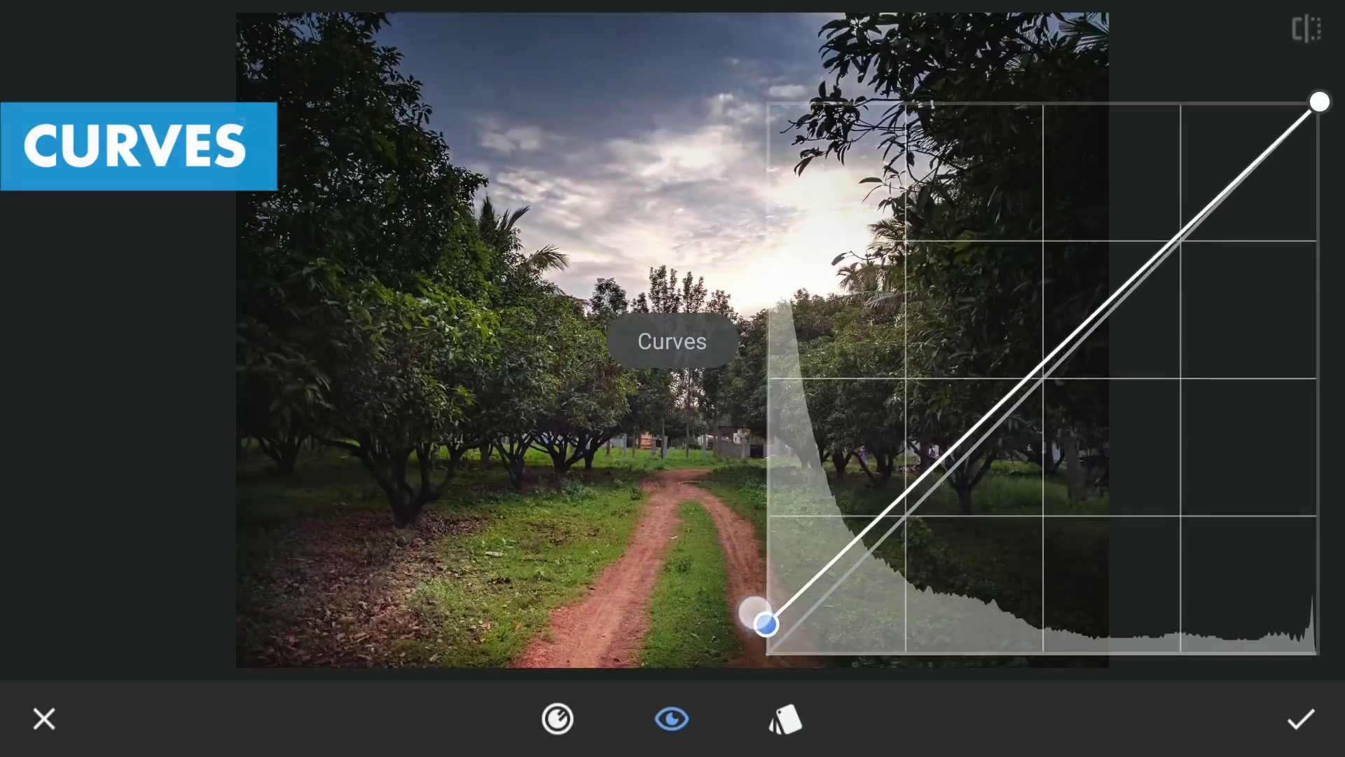
pyautogui.moveTo(754, 614); pyautogui.dragTo(714, 554)
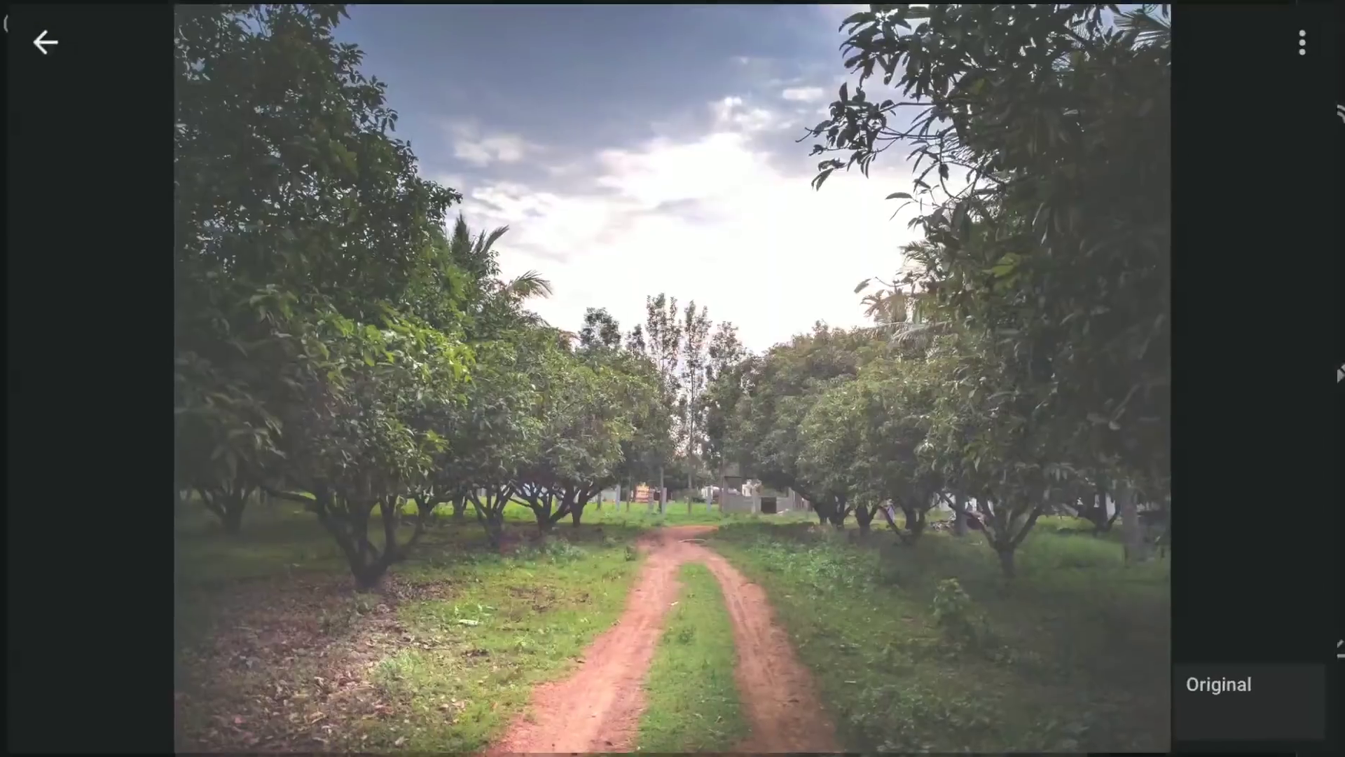
pyautogui.click(1276, 225)
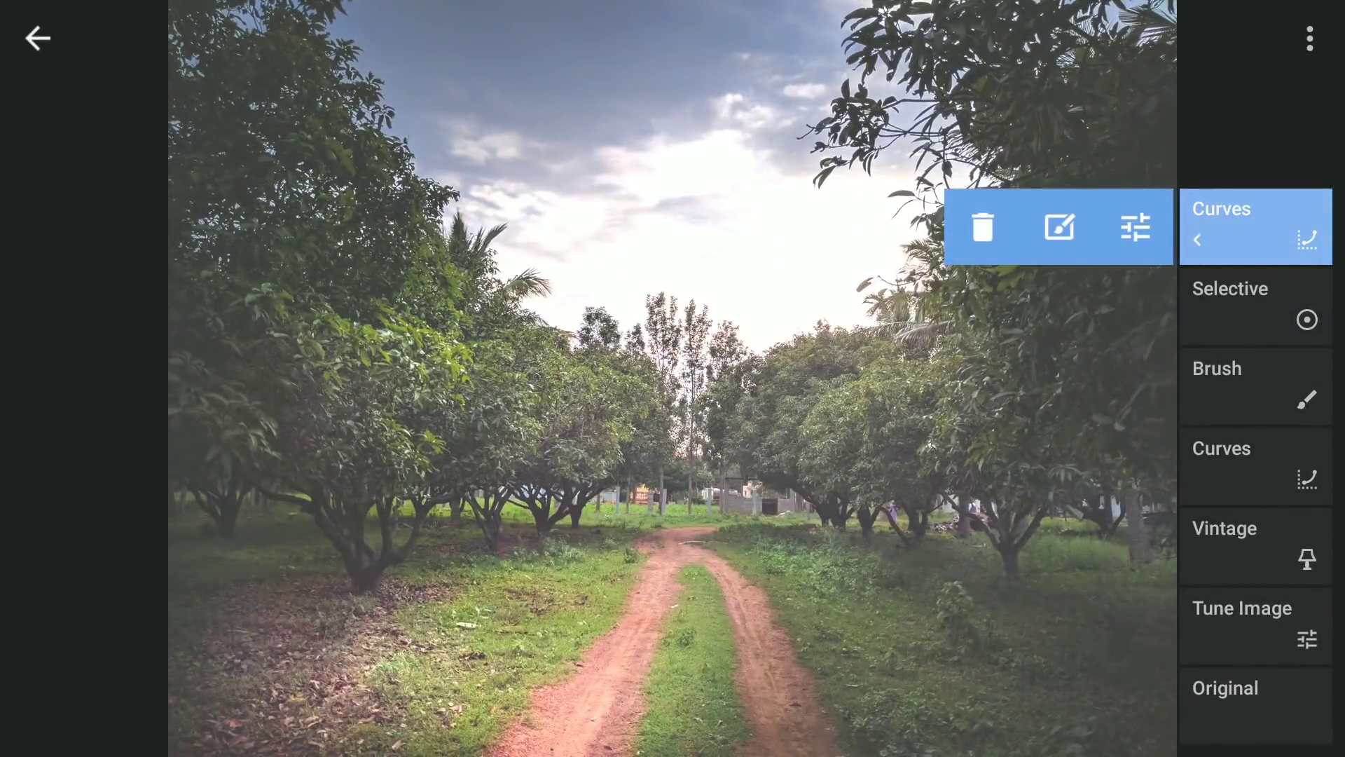
# Set Curves brush strength to 0 and erase the effect over the bright sky and right trees.
pyautogui.click(1060, 227)
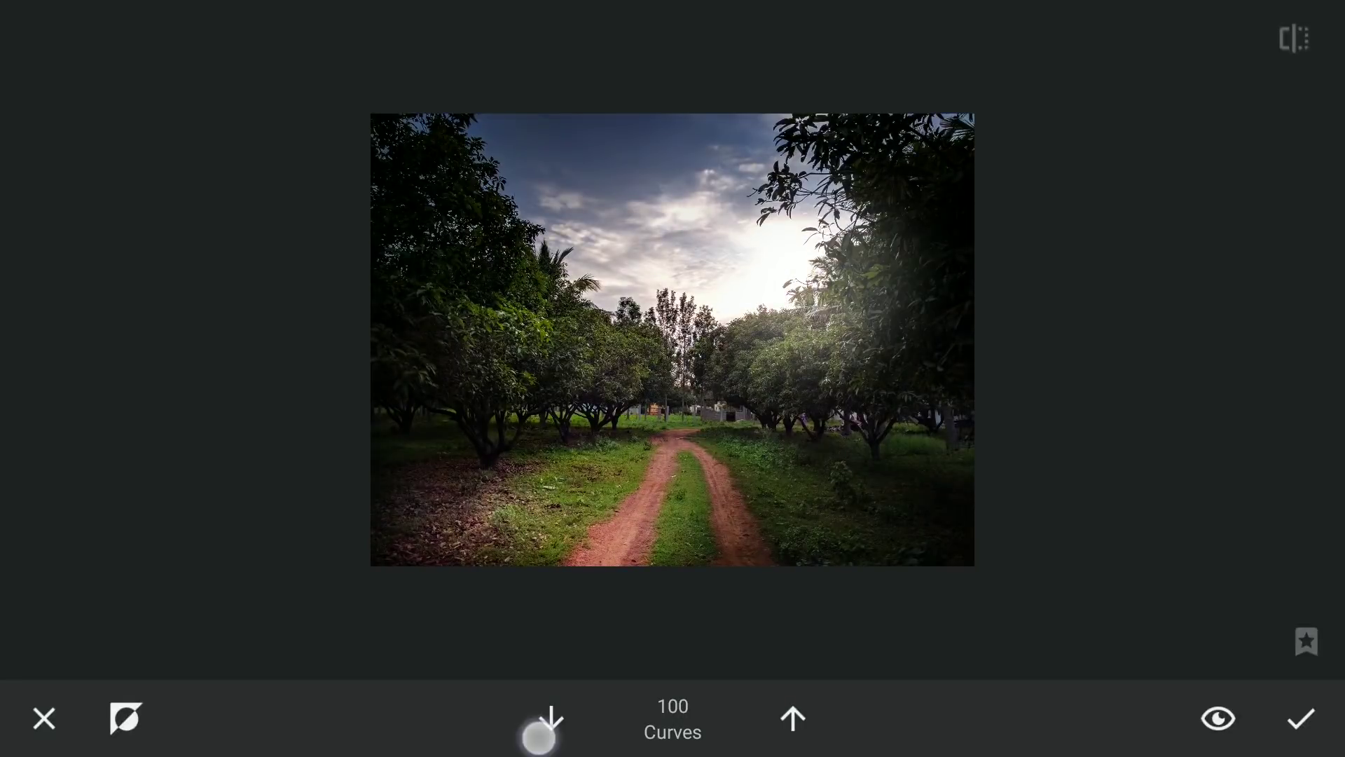
pyautogui.click(528, 728)
pyautogui.click(529, 731)
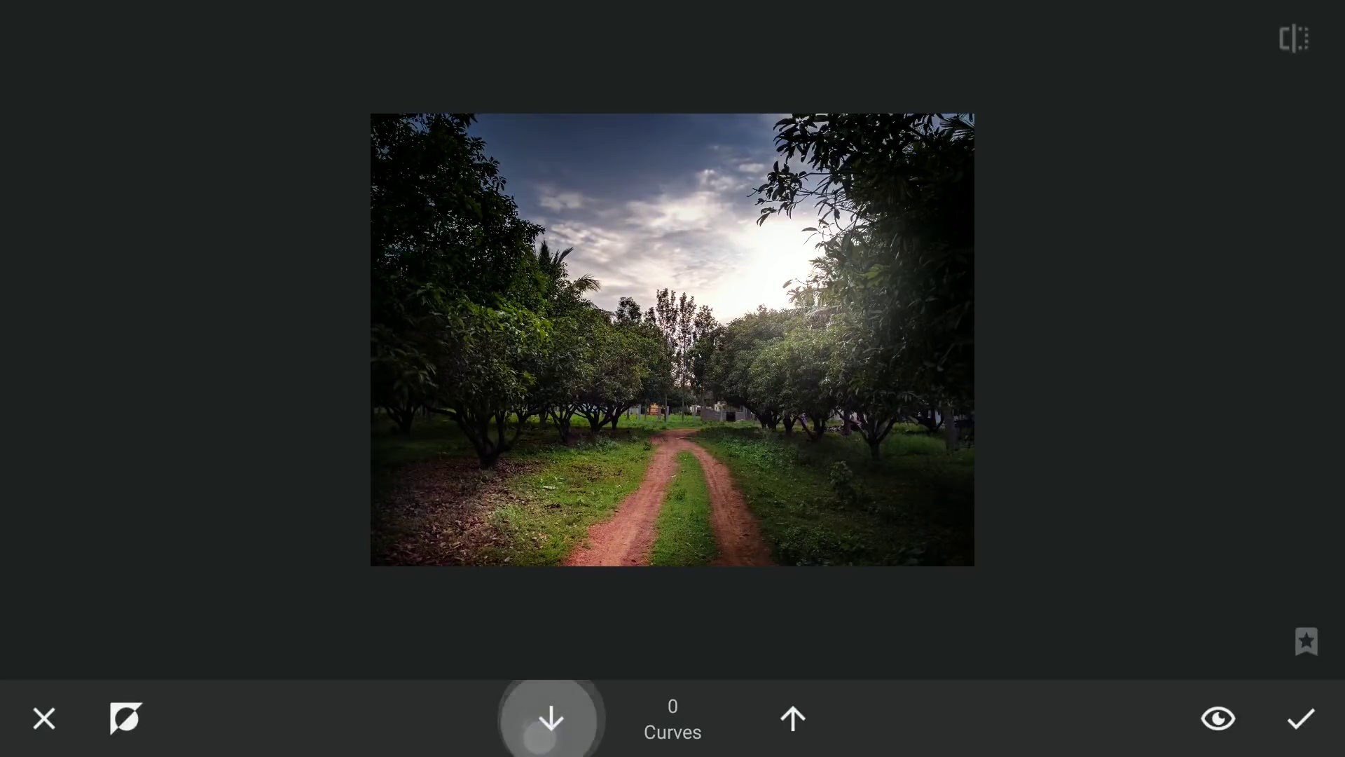
pyautogui.click(1218, 719)
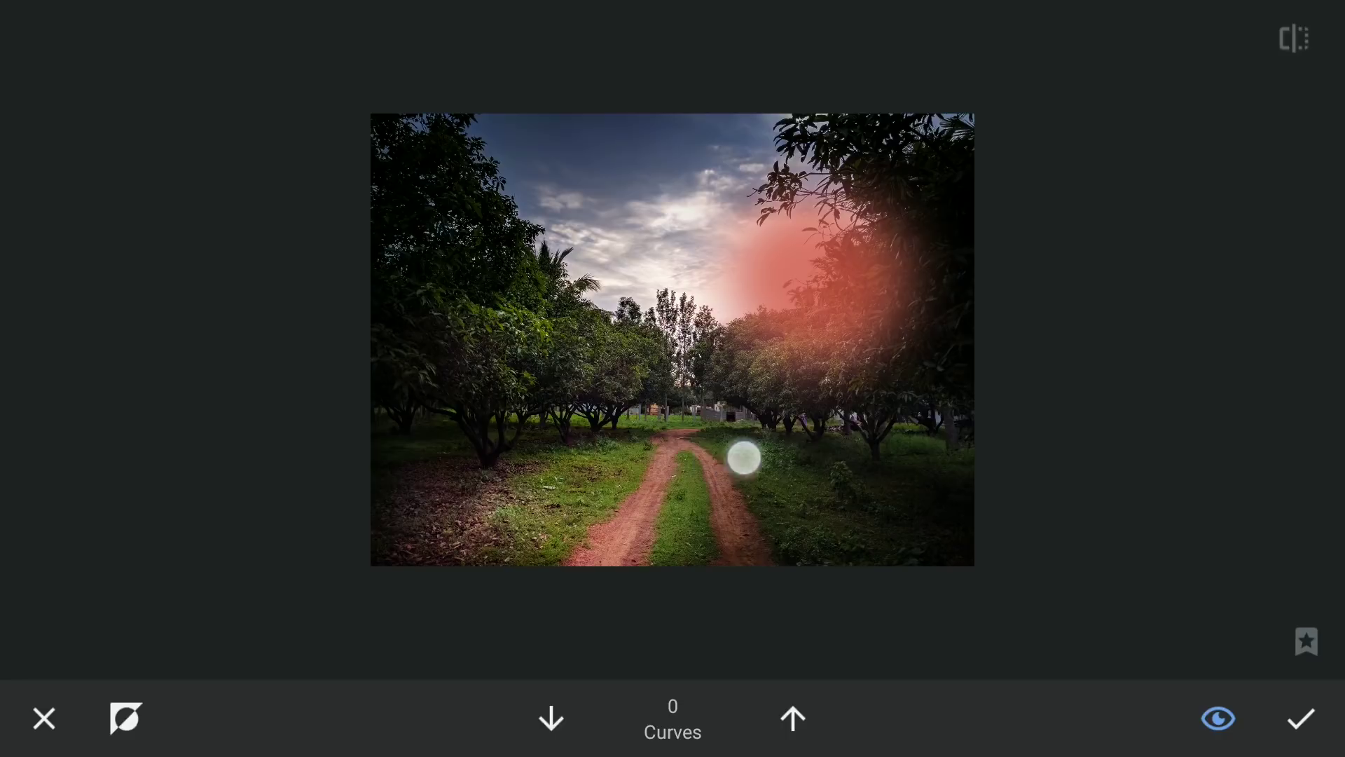
pyautogui.moveTo(741, 456); pyautogui.dragTo(947, 399)
pyautogui.click(1218, 719)
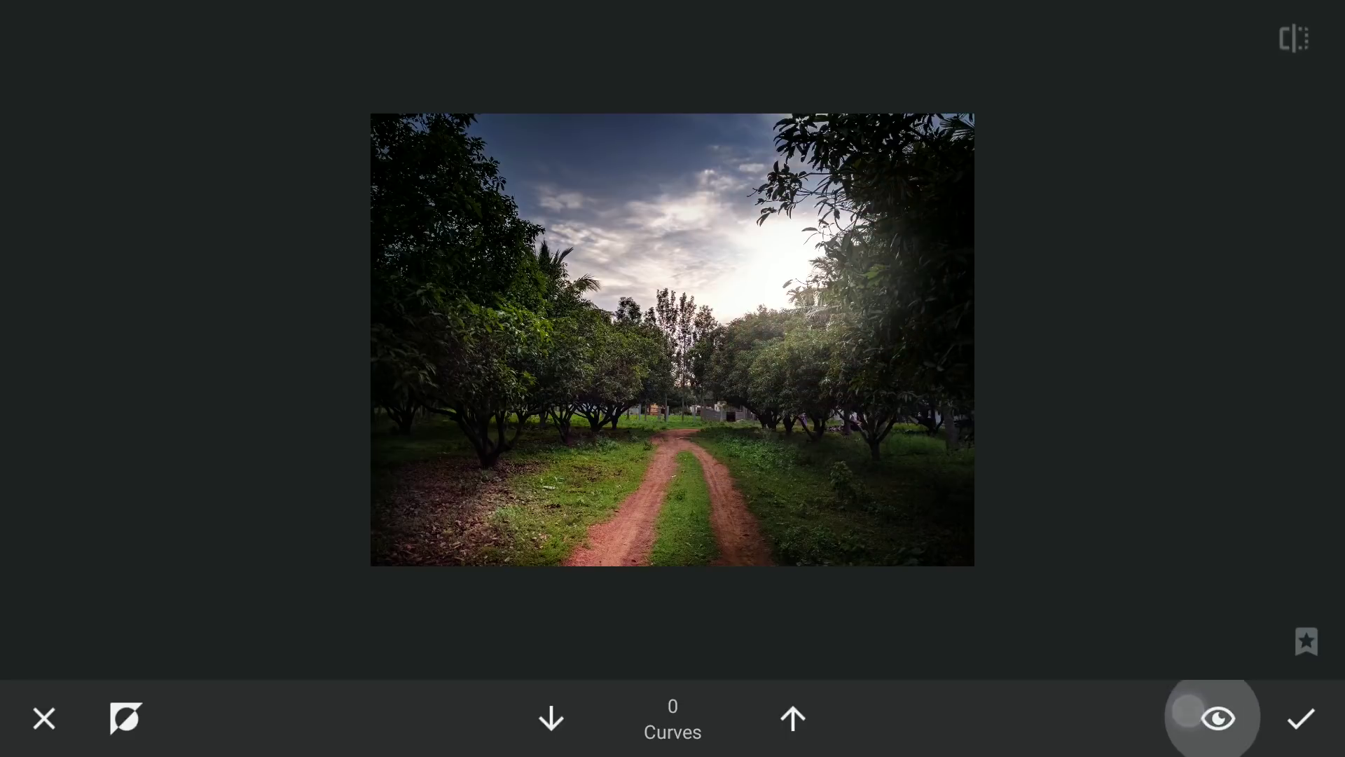
# Compare the result with the original and apply the brushed Curves edit.
pyautogui.moveTo(997, 316); pyautogui.dragTo(957, 362)
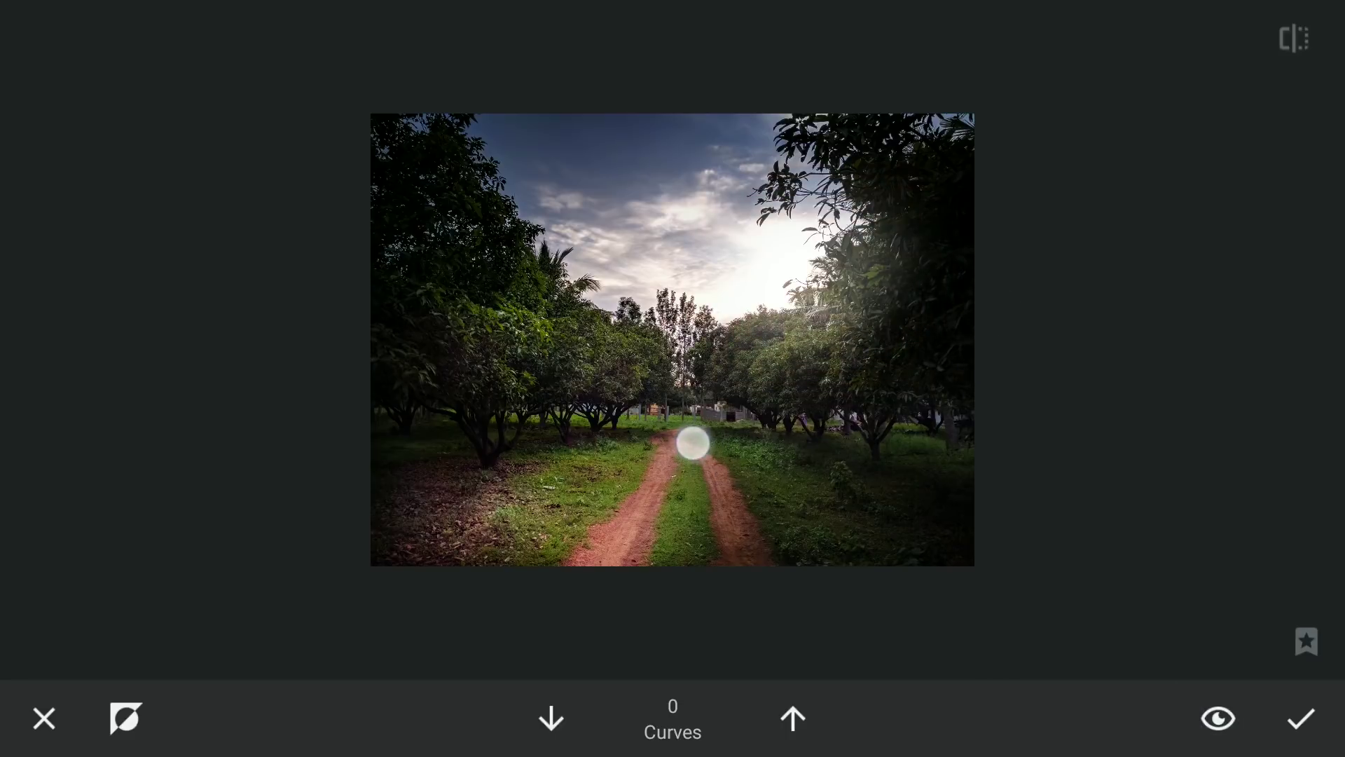
pyautogui.click(1310, 54)
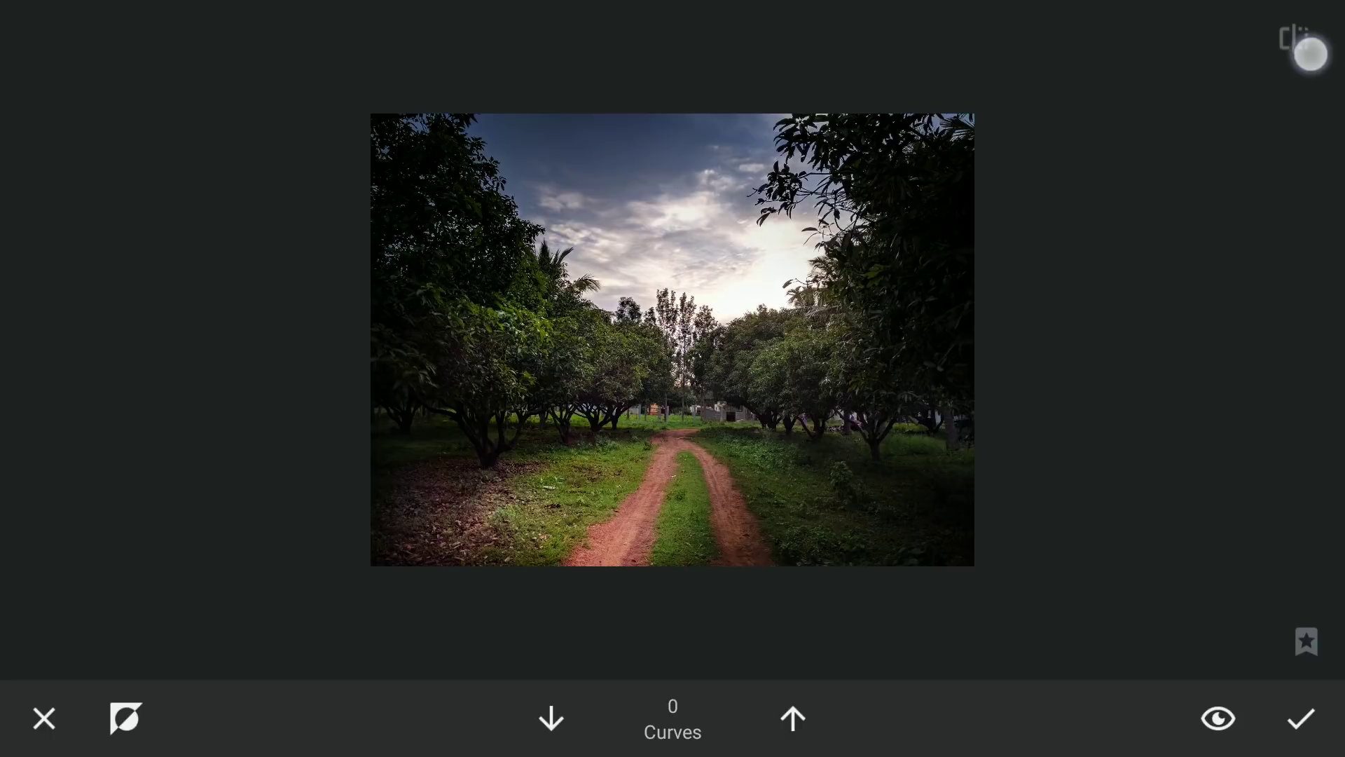
pyautogui.click(1313, 66)
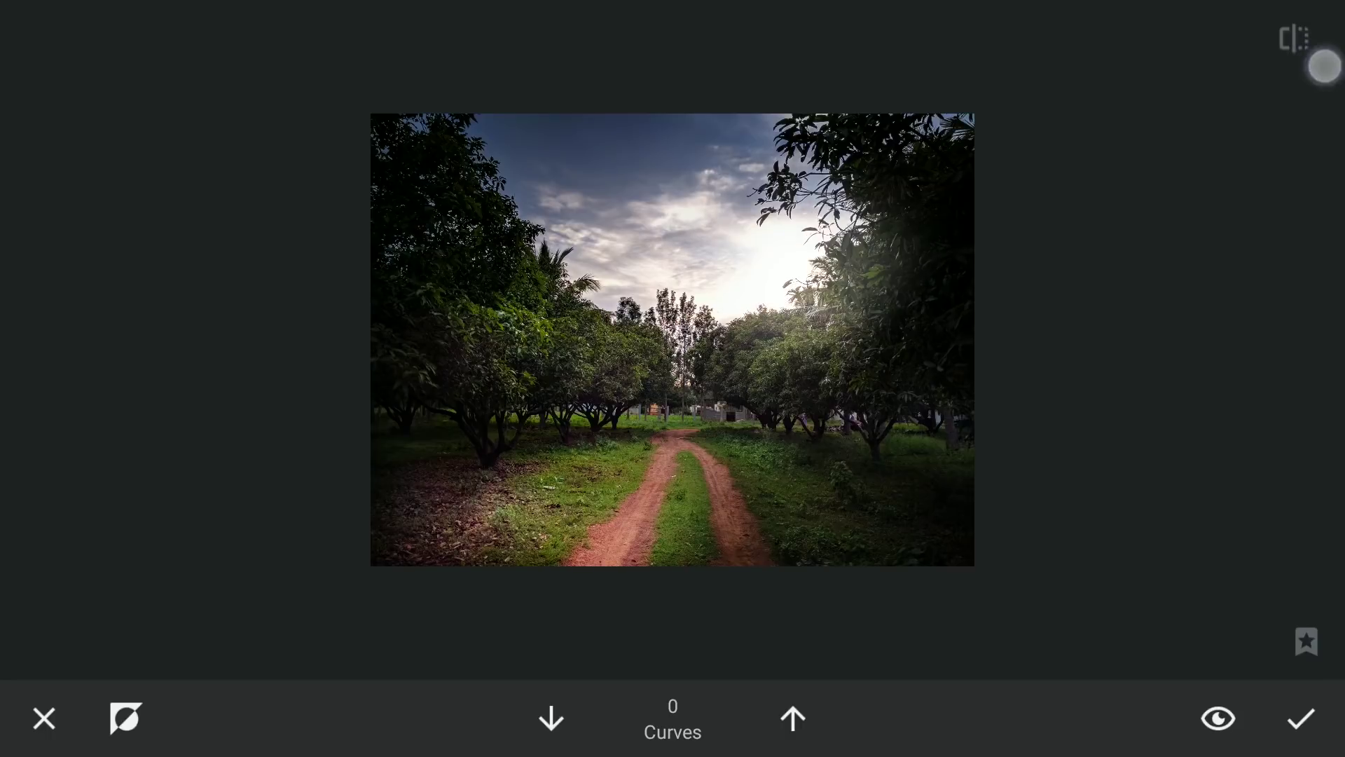
pyautogui.click(1302, 719)
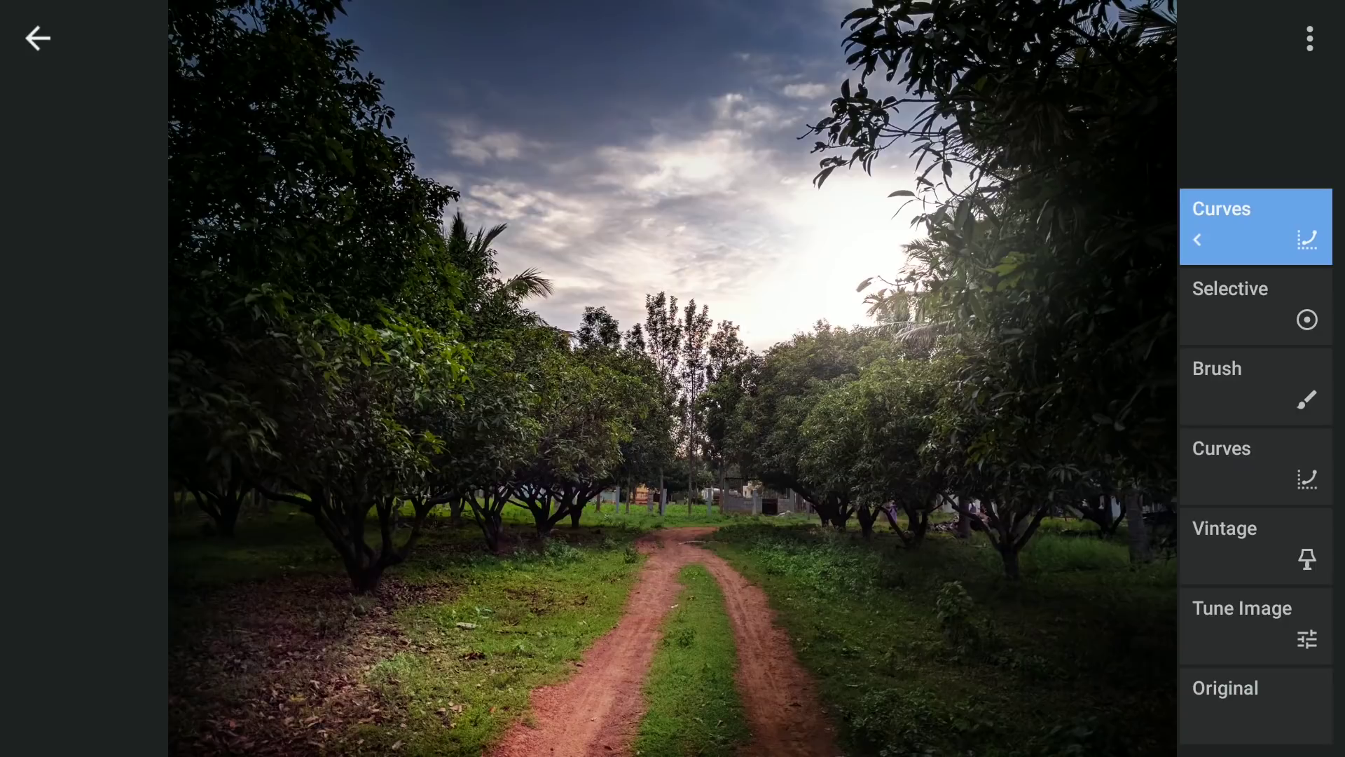
# Review and apply the Vintage edit's painted mask, then compare against the original.
pyautogui.moveTo(969, 406); pyautogui.dragTo(921, 400)
pyautogui.click(1279, 551)
pyautogui.click(1067, 555)
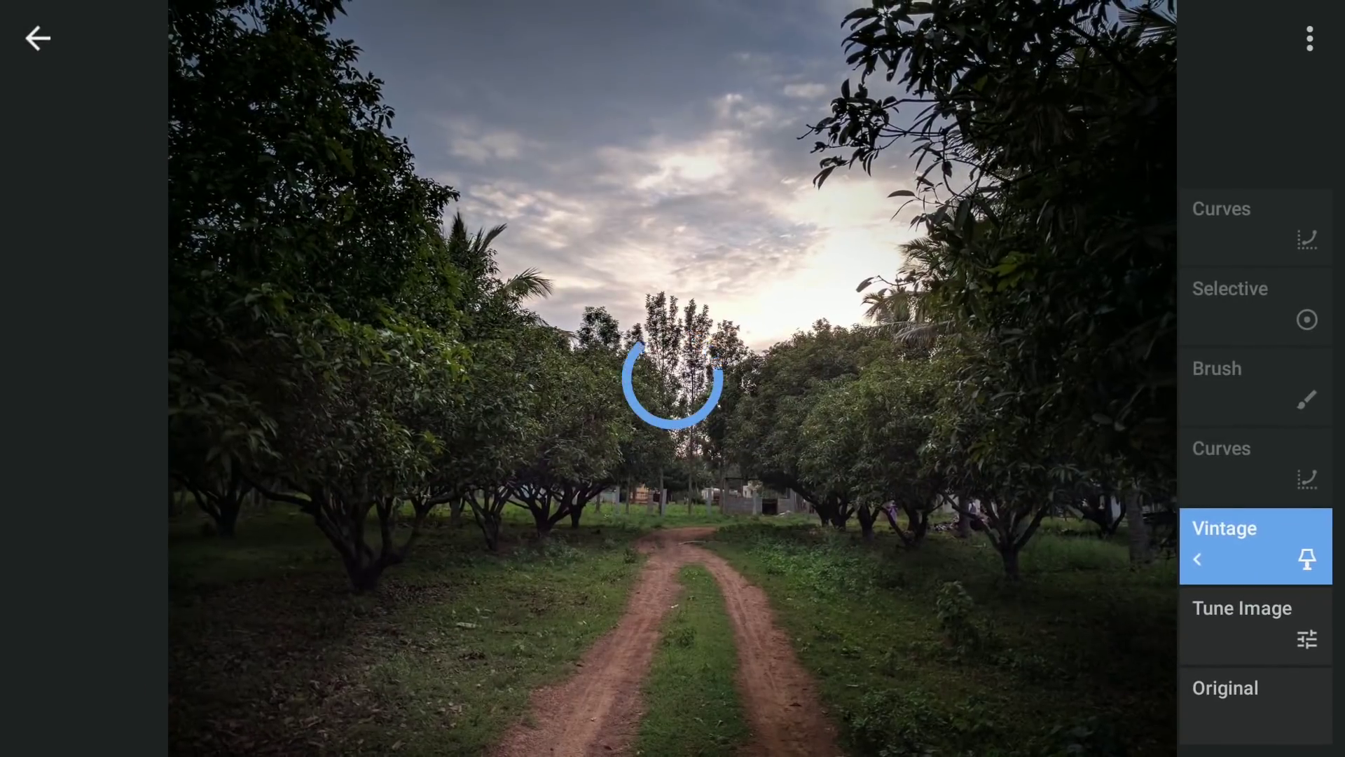
pyautogui.click(1263, 229)
pyautogui.click(1297, 704)
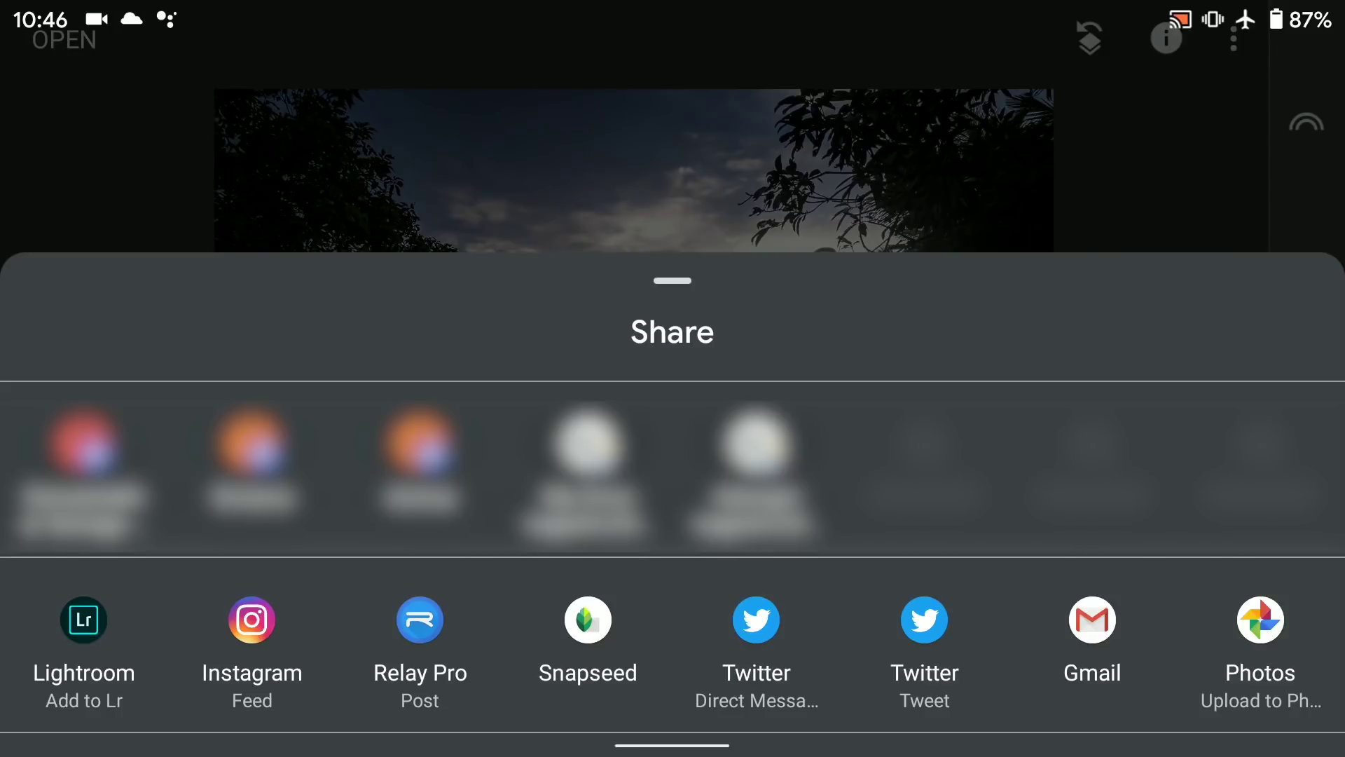
# Add the photo to Lightroom from the share sheet and open it for editing.
pyautogui.click(84, 636)
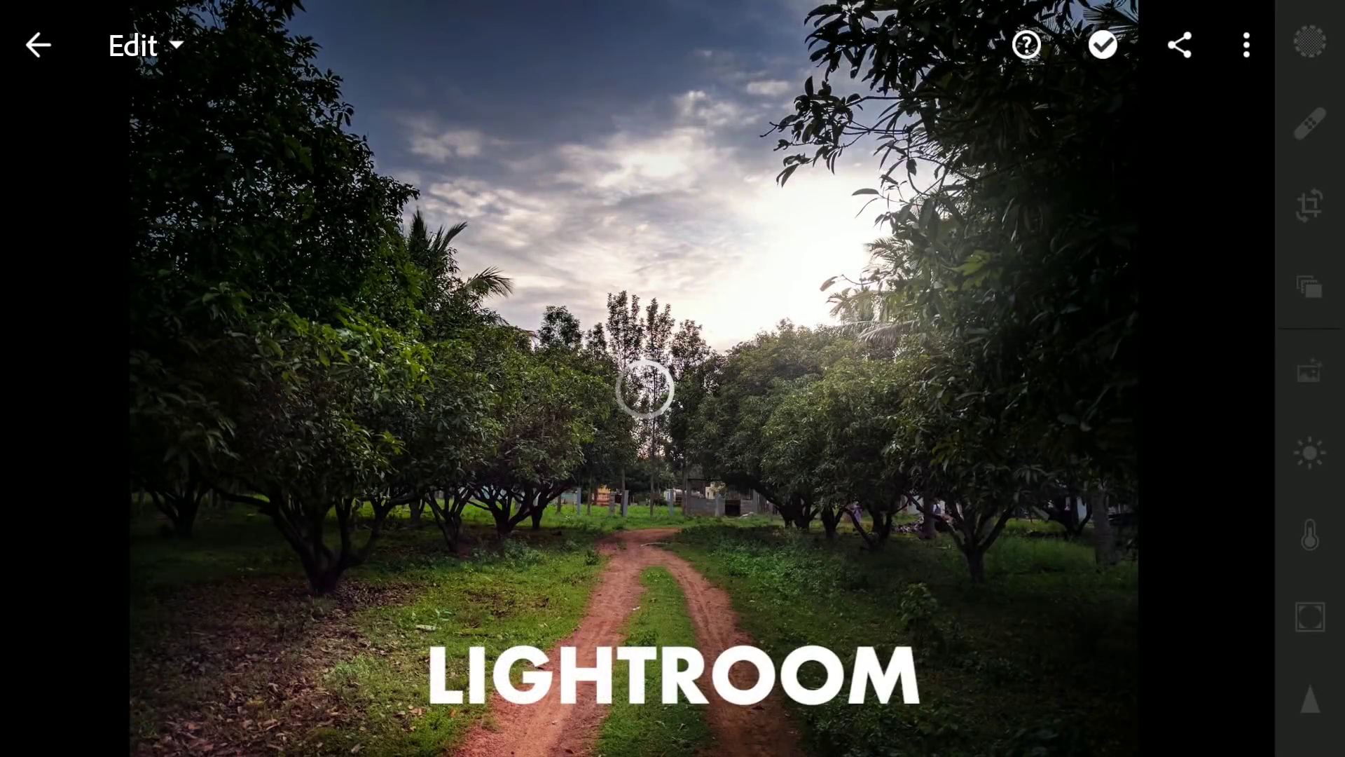
pyautogui.click(1310, 533)
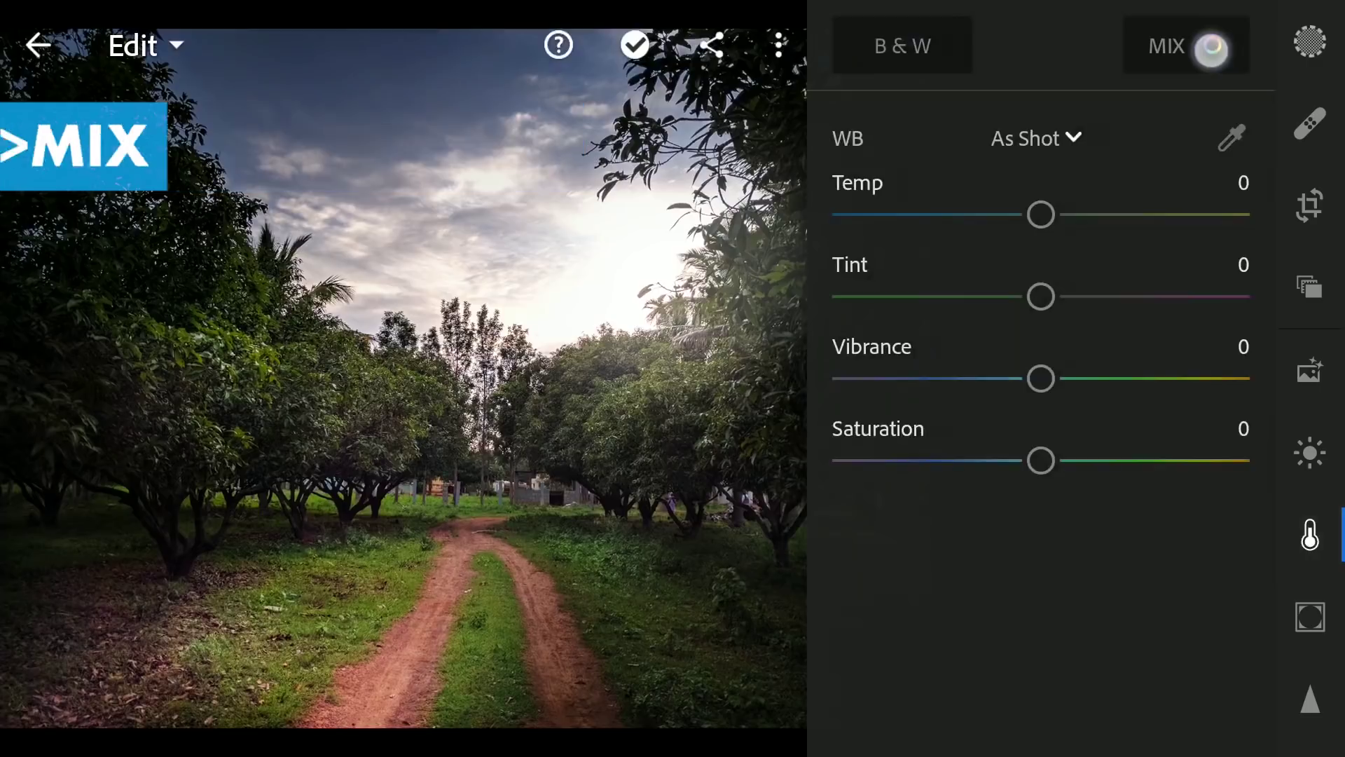
# In Color MIX, boost green saturation and set the blues to hue -15, luminance -14.
pyautogui.click(1211, 49)
pyautogui.click(1062, 118)
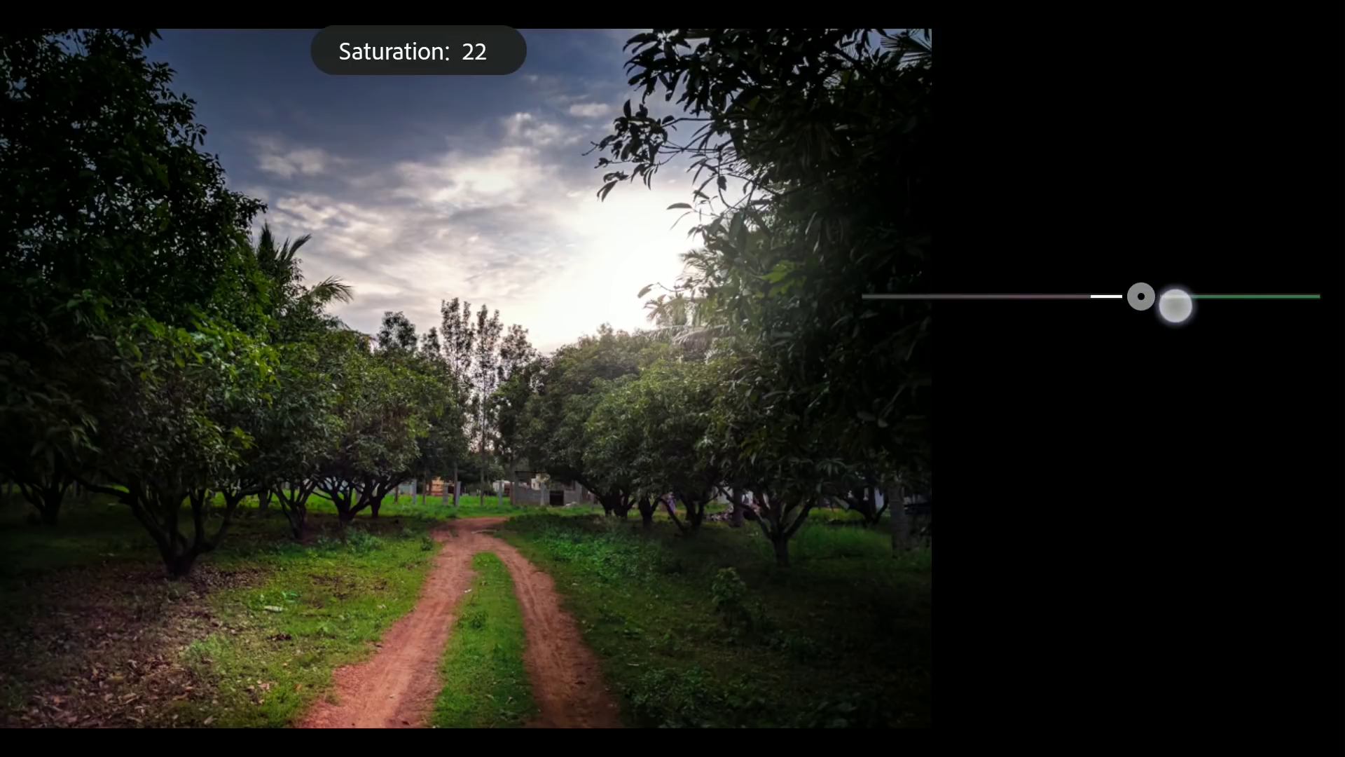
pyautogui.moveTo(1181, 306); pyautogui.dragTo(1181, 304)
pyautogui.click(1175, 116)
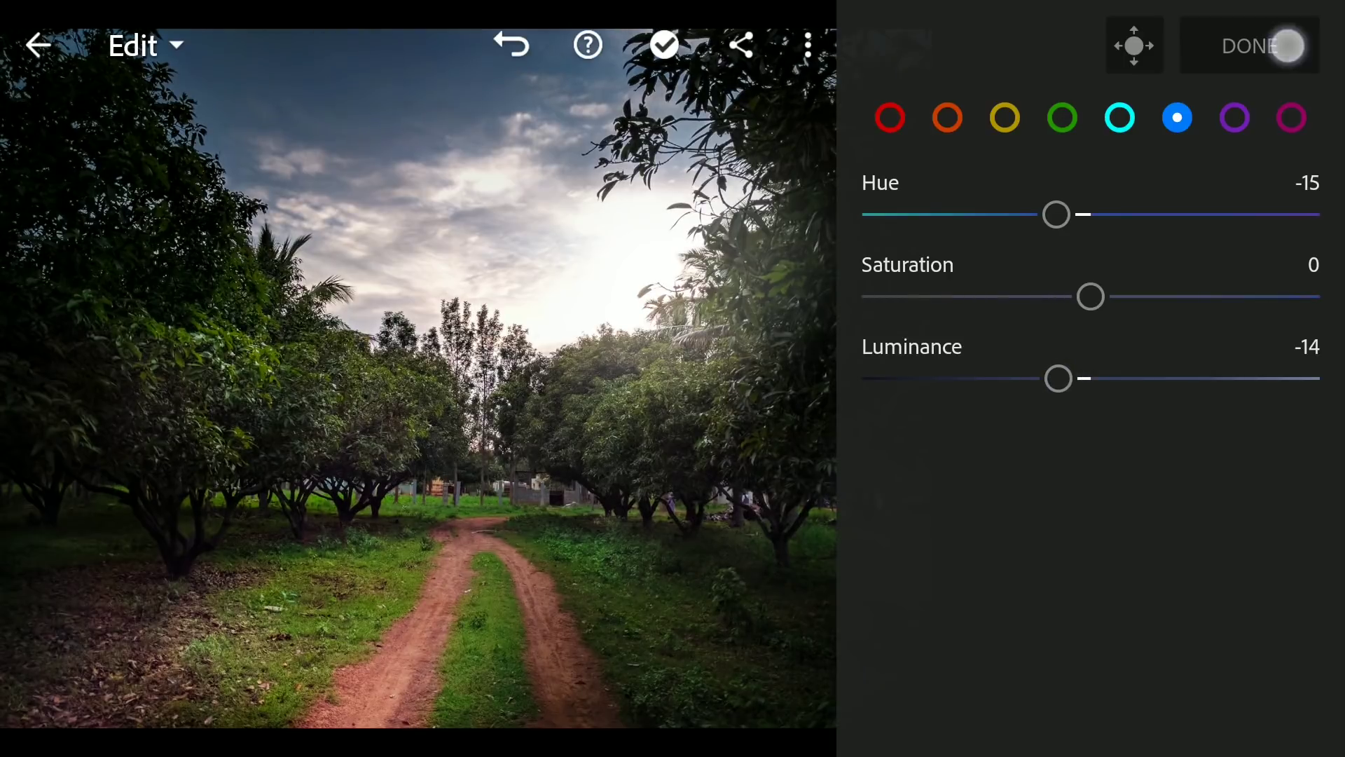
pyautogui.click(1311, 615)
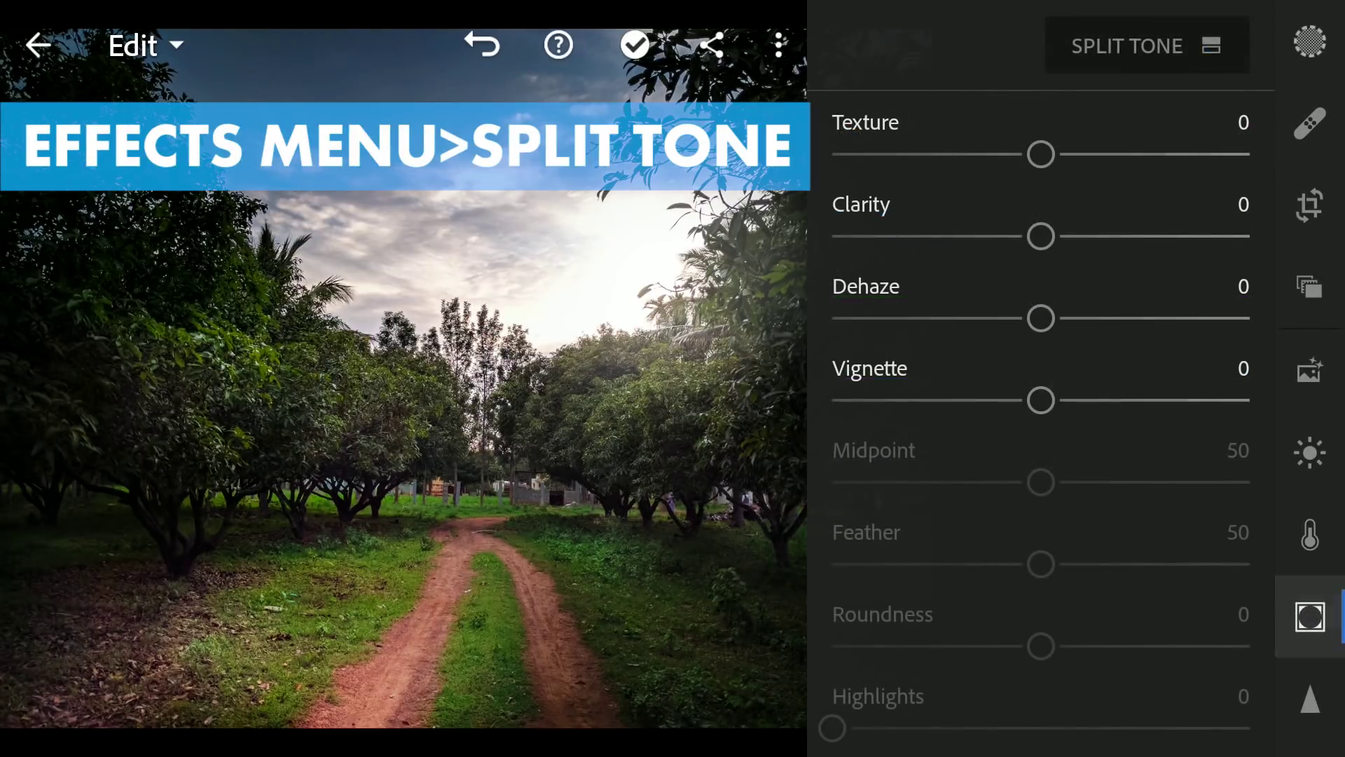
# Split-tone the highlights to hue 52, saturation 86 and the shadows to hue 238, saturation 52.
pyautogui.click(1192, 44)
pyautogui.moveTo(877, 196); pyautogui.dragTo(944, 168)
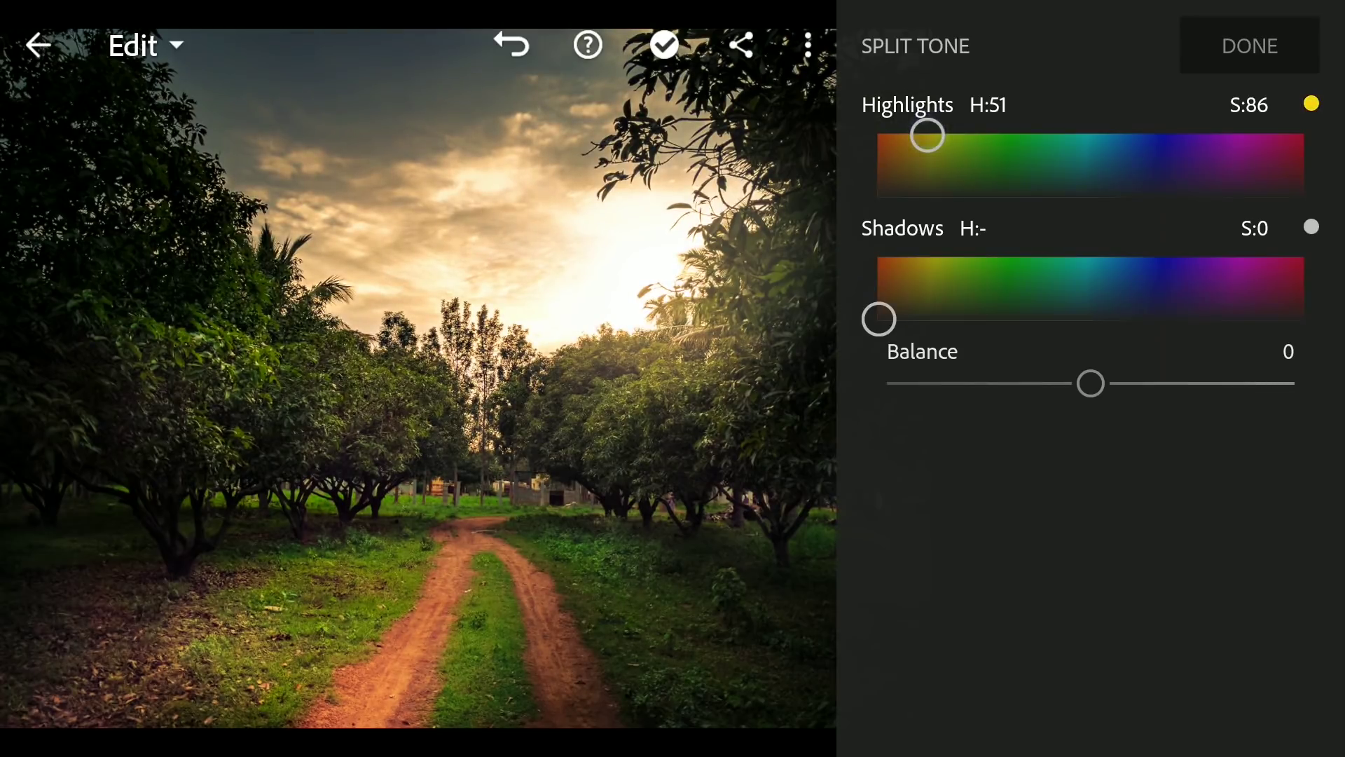
pyautogui.moveTo(949, 300); pyautogui.dragTo(1161, 291)
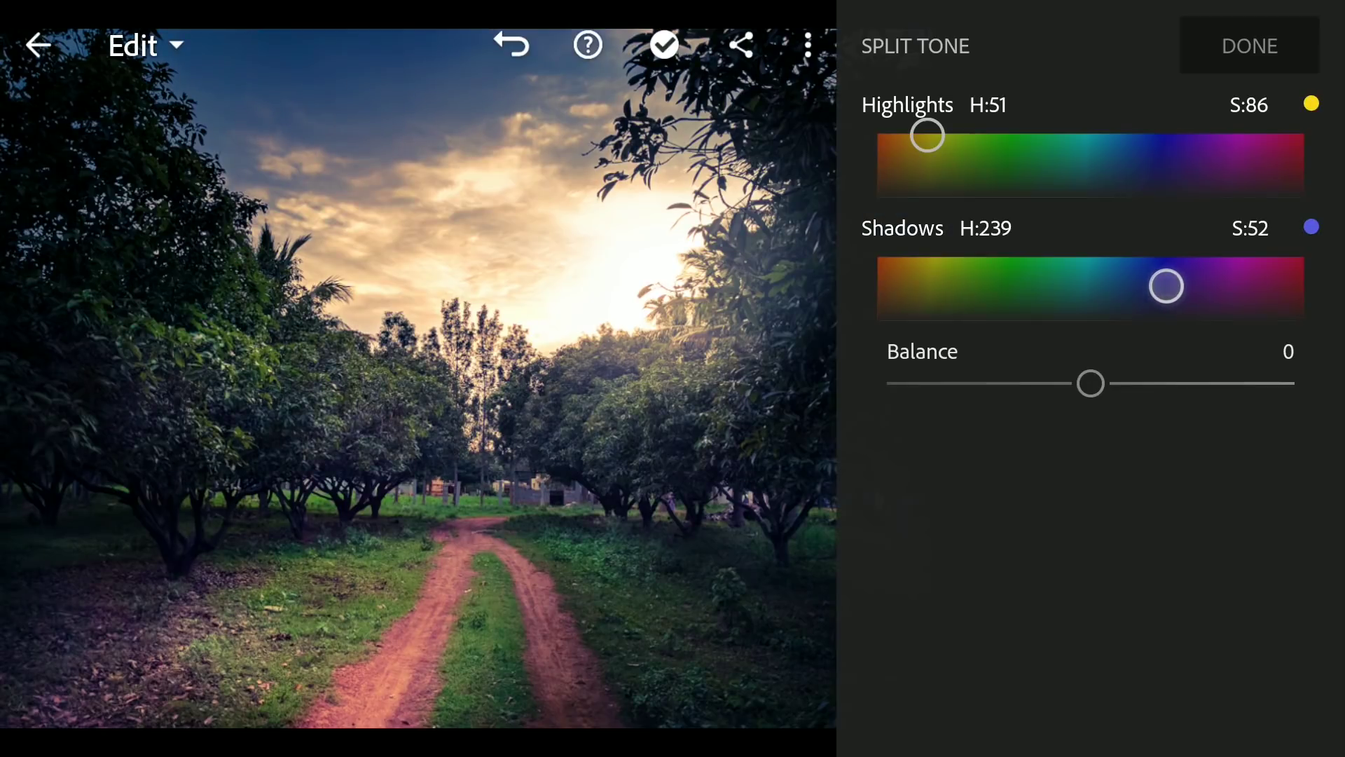
pyautogui.click(1273, 53)
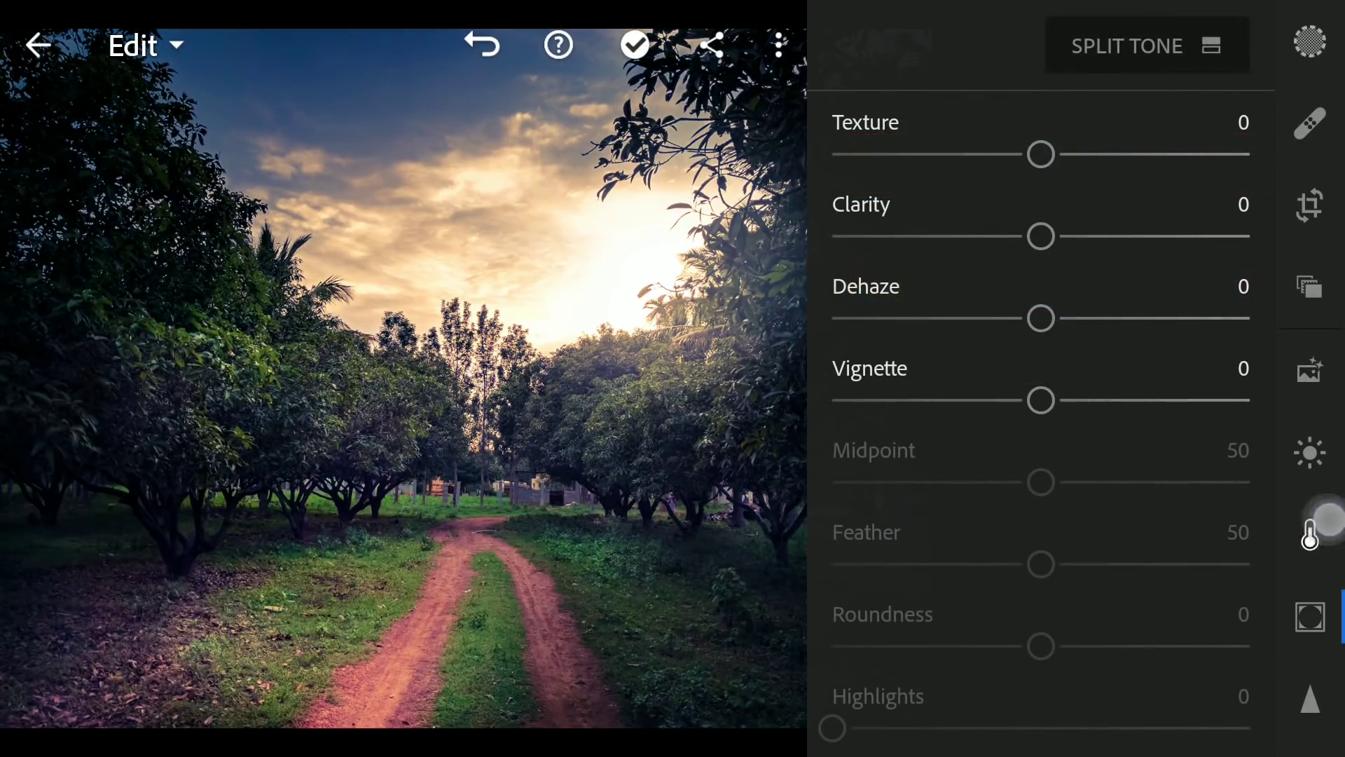
pyautogui.click(1311, 532)
# Lower the orange saturation to -28 in the Color MIX panel.
pyautogui.click(1223, 49)
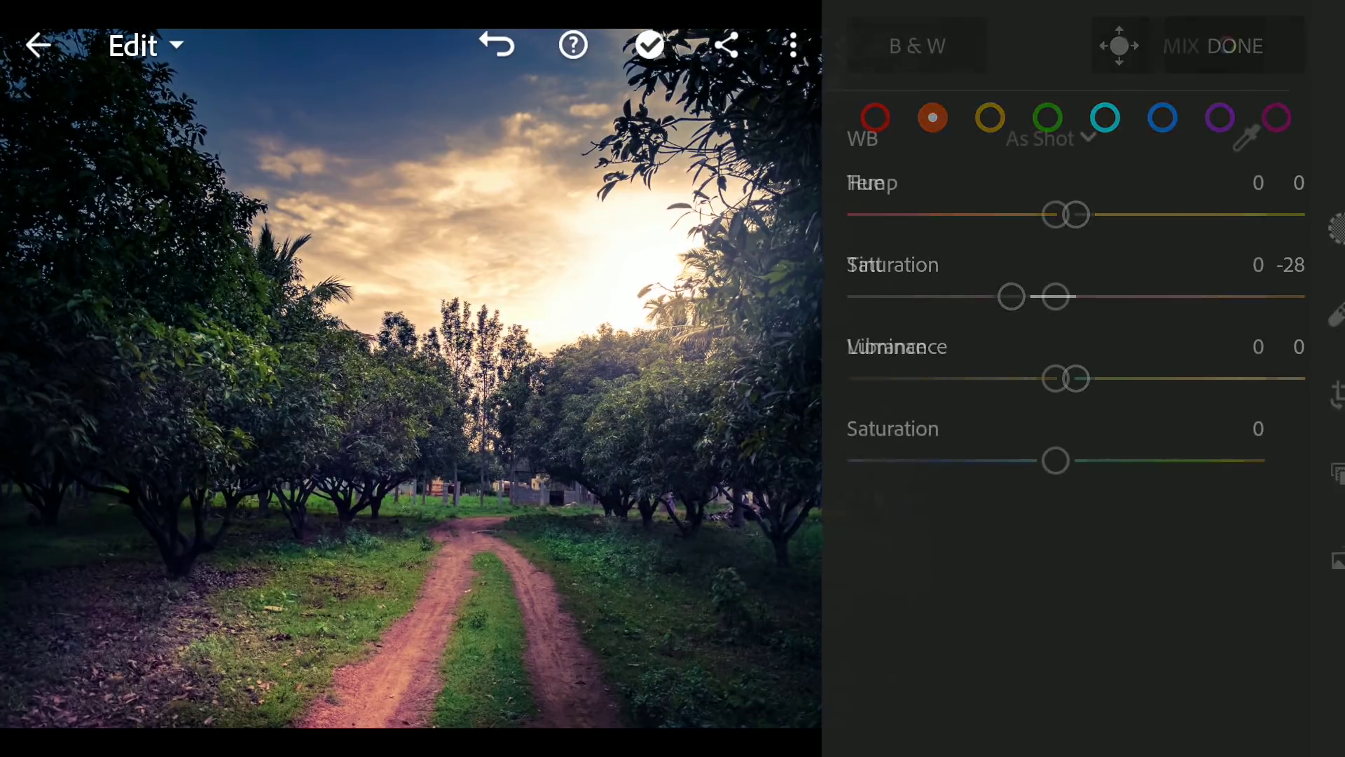
pyautogui.click(1324, 450)
# Pull down the midpoint of the blue channel tone curve.
pyautogui.click(1183, 53)
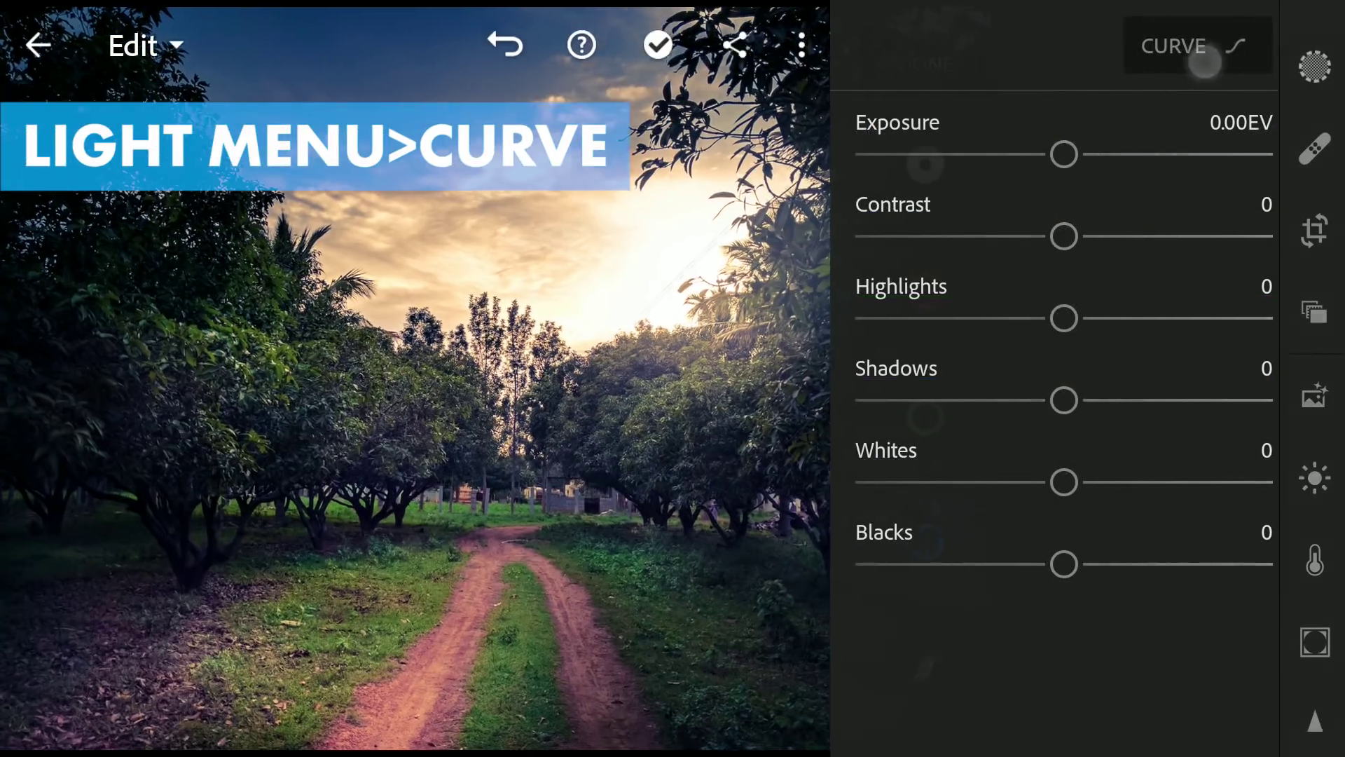
pyautogui.click(1250, 538)
pyautogui.click(571, 388)
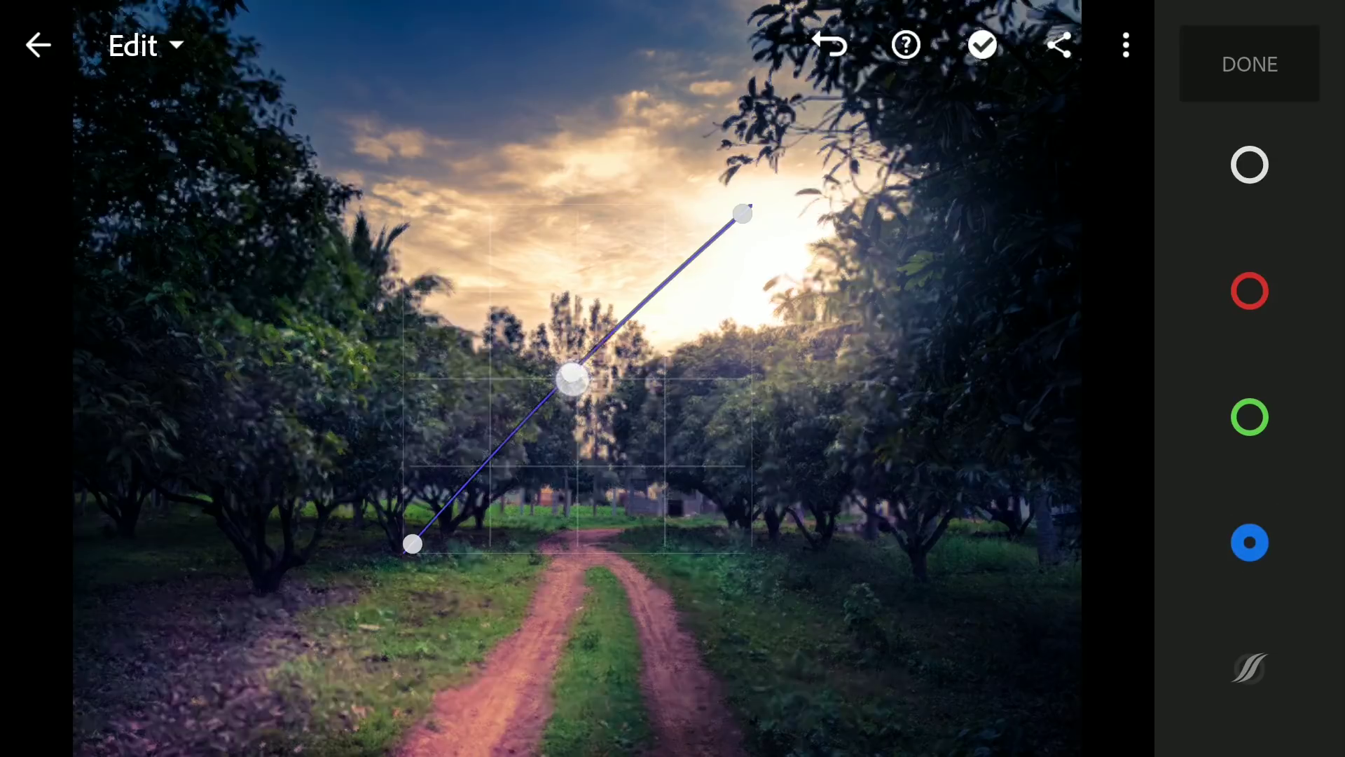
pyautogui.moveTo(572, 391); pyautogui.dragTo(572, 404)
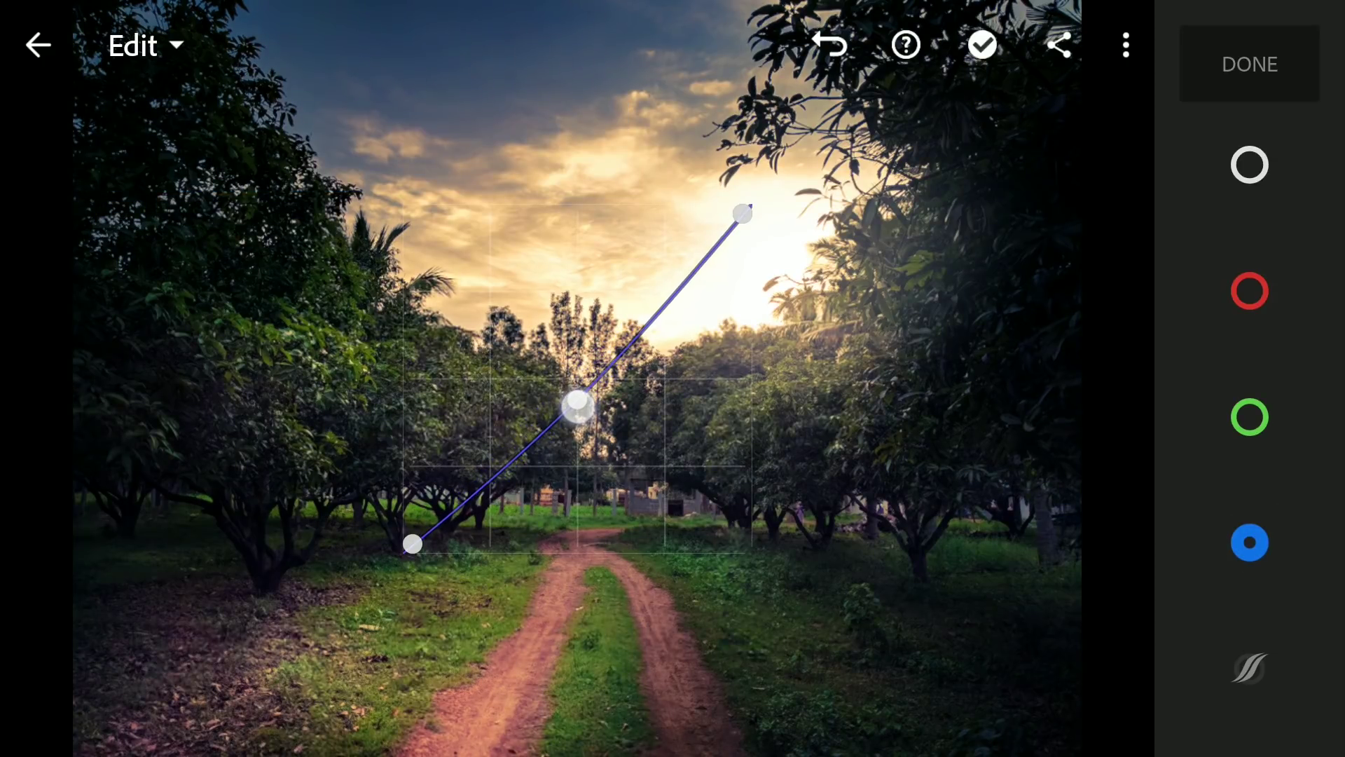
# On the RGB curve, lift the black point and pull the midtones down.
pyautogui.click(1250, 164)
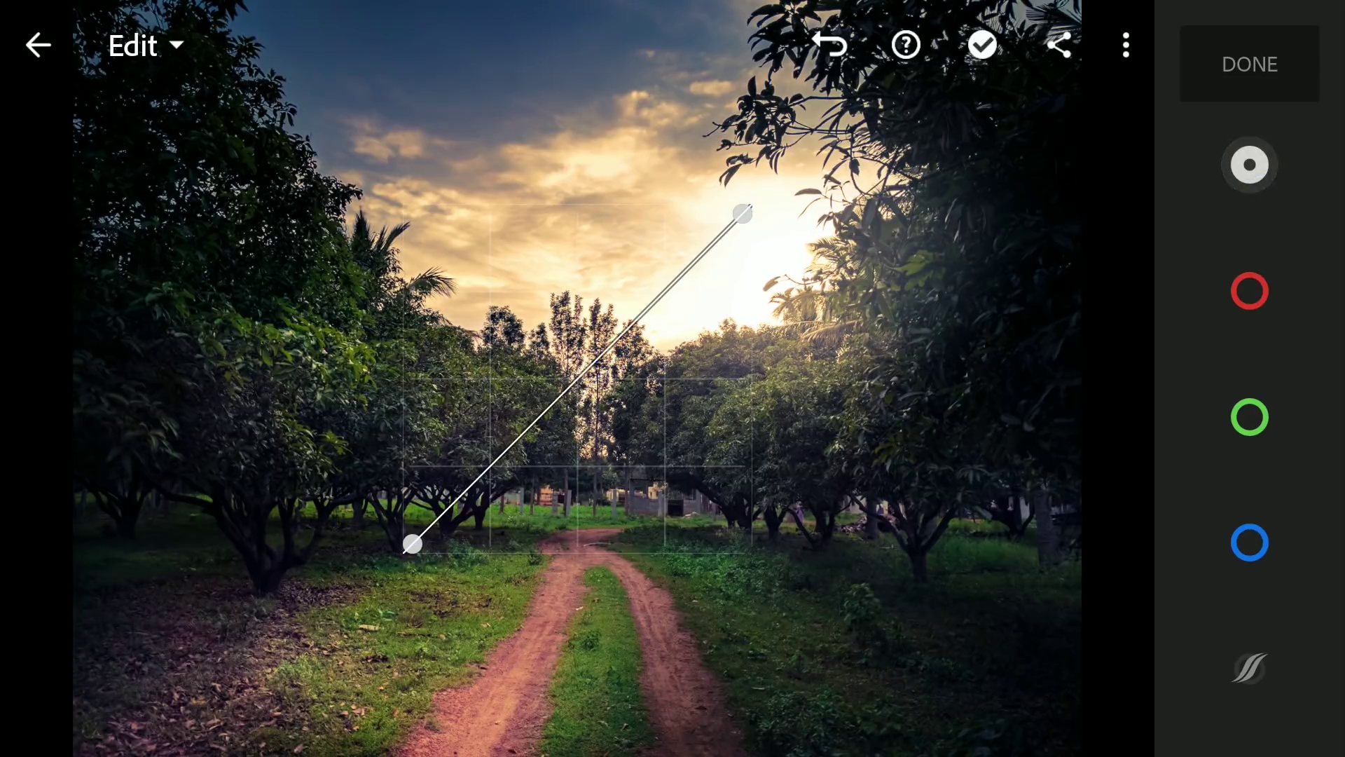
pyautogui.moveTo(411, 542)
pyautogui.mouseDown()
pyautogui.moveTo(399, 534)
pyautogui.moveTo(392, 565)
pyautogui.mouseUp()
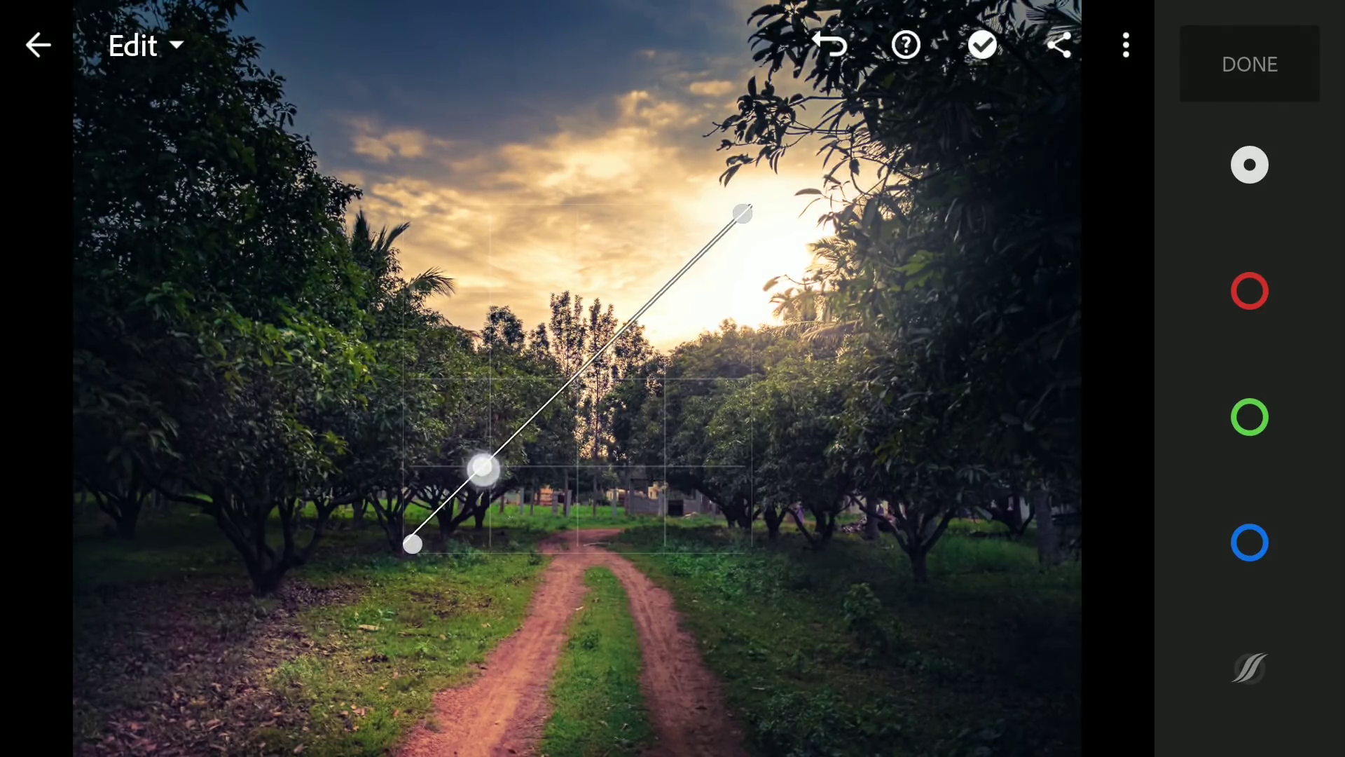
pyautogui.moveTo(481, 472); pyautogui.dragTo(476, 489)
pyautogui.click(1249, 64)
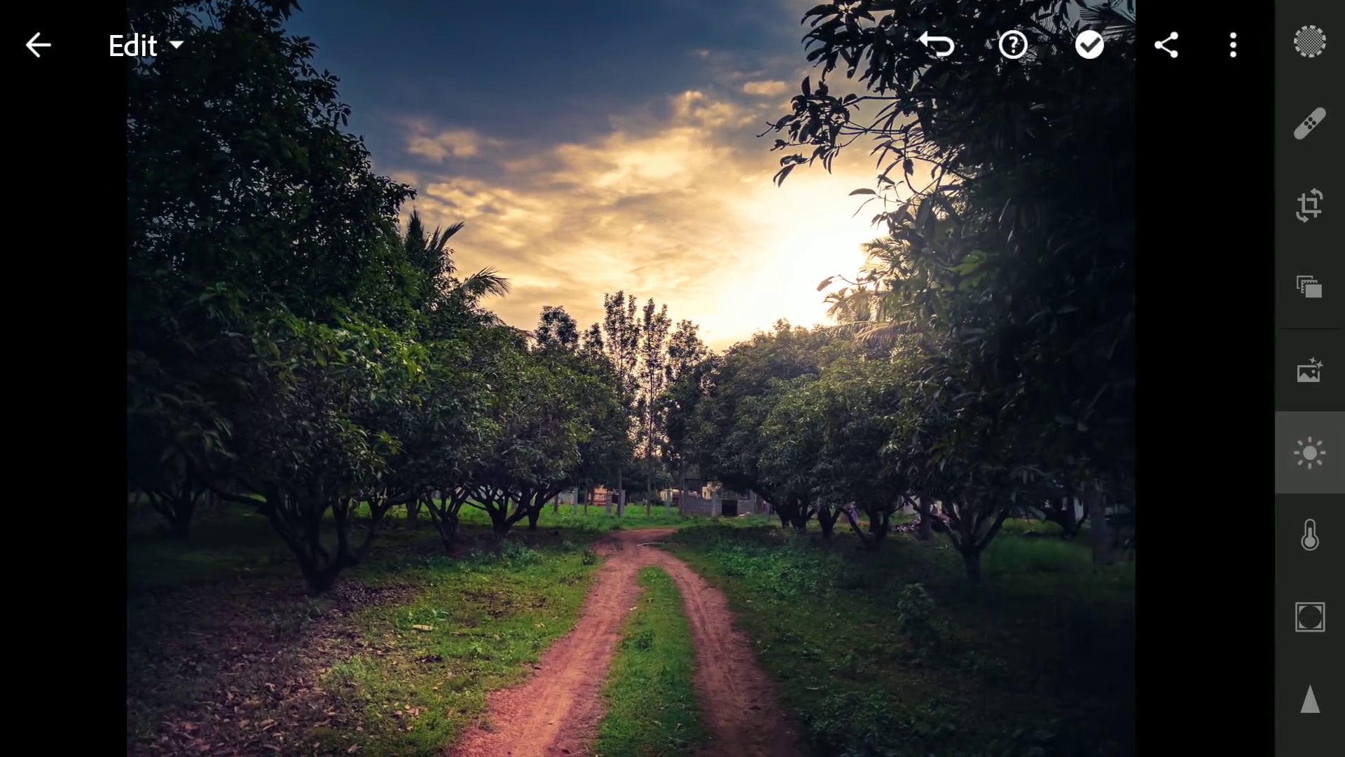
pyautogui.click(1309, 535)
# Set vibrance to 26, then hold the photo to compare with the original.
pyautogui.moveTo(1069, 385)
pyautogui.mouseDown()
pyautogui.moveTo(1168, 388)
pyautogui.moveTo(1128, 395)
pyautogui.mouseUp()
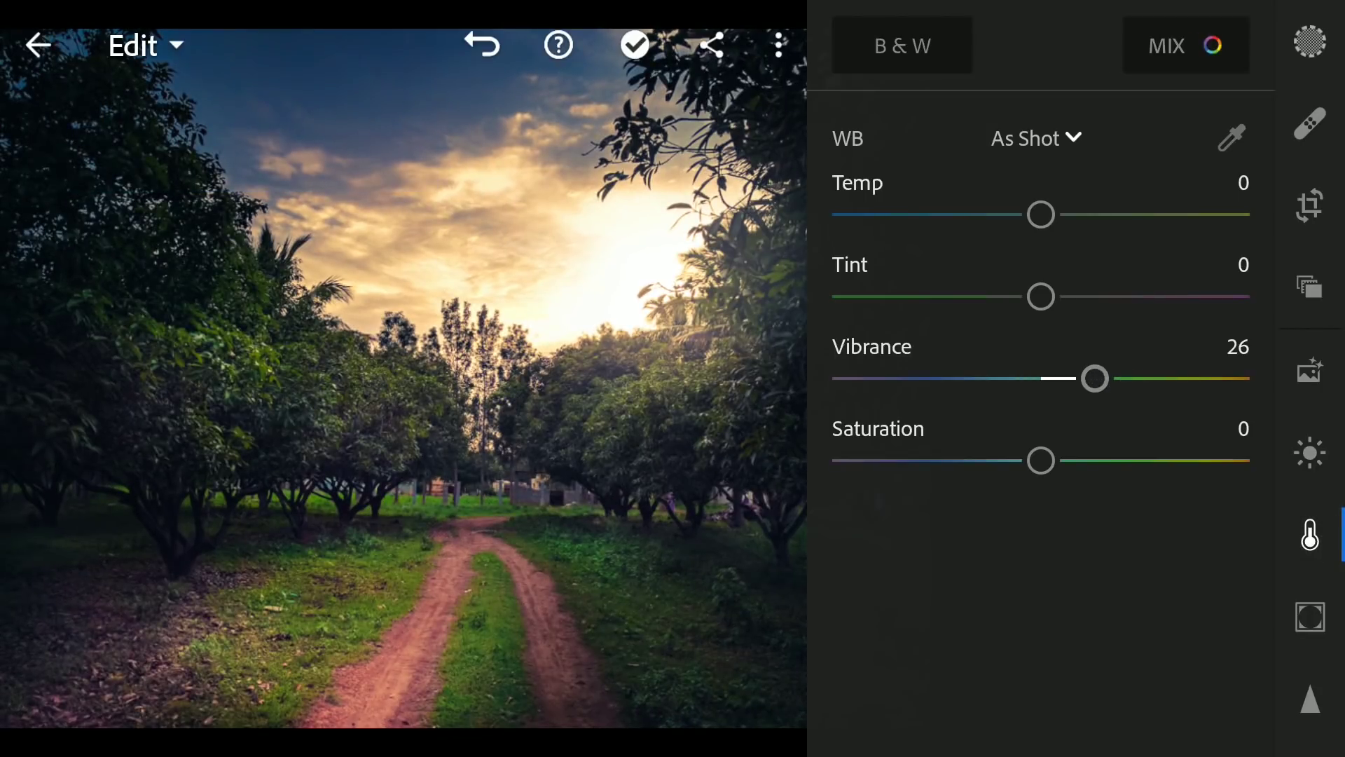
pyautogui.click(1310, 534)
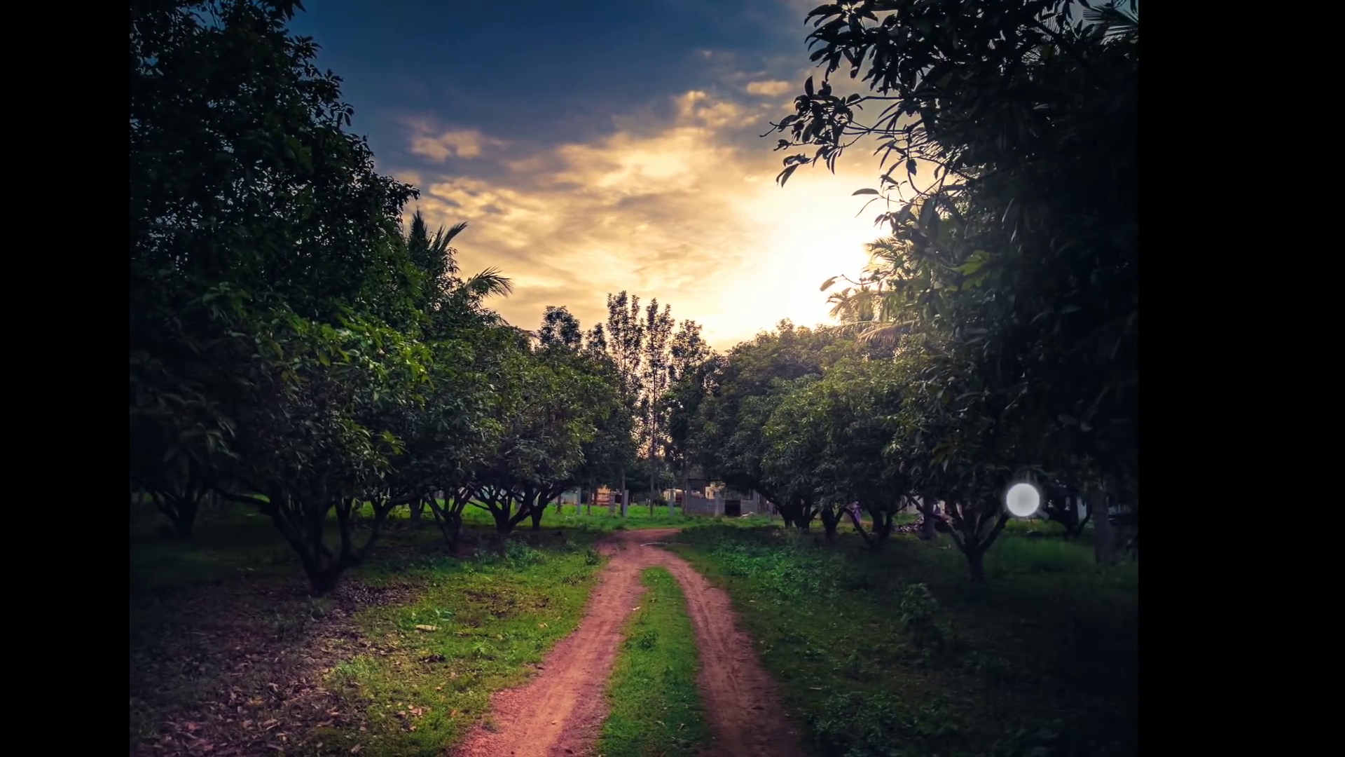
pyautogui.click(1022, 498)
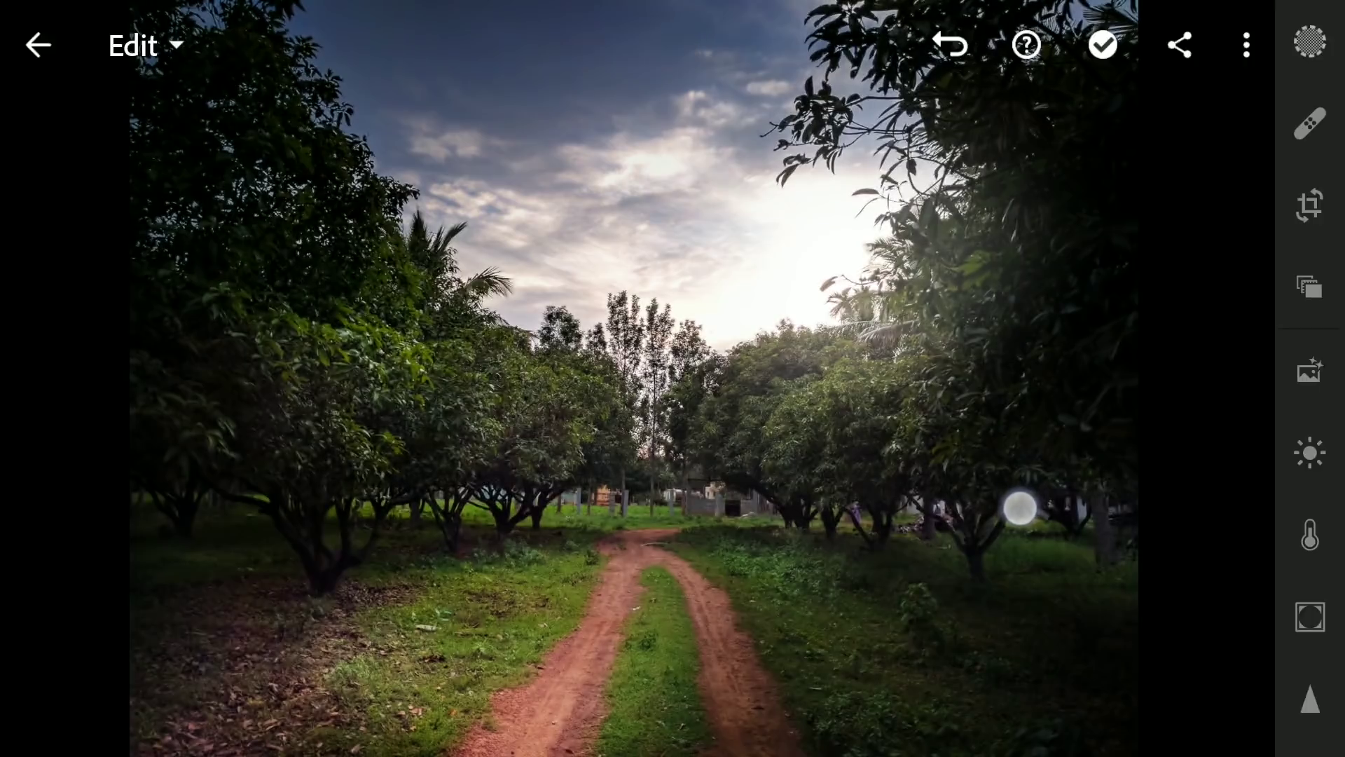